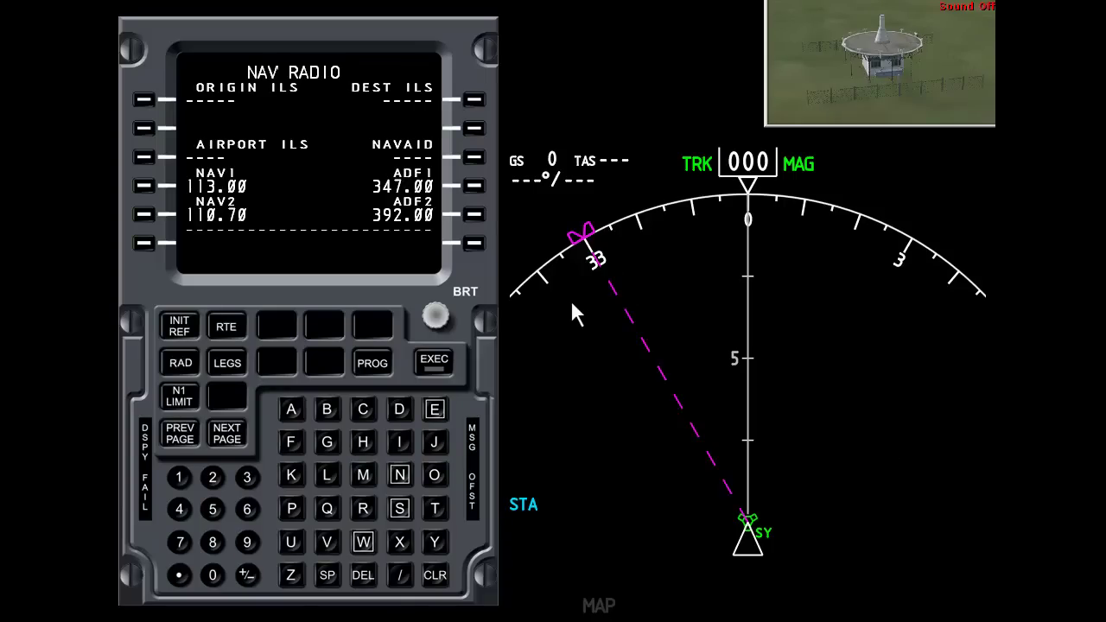
# Enable slew mode and switch the navigation display to VOR mode
pyautogui.press('y')
pyautogui.press('y')
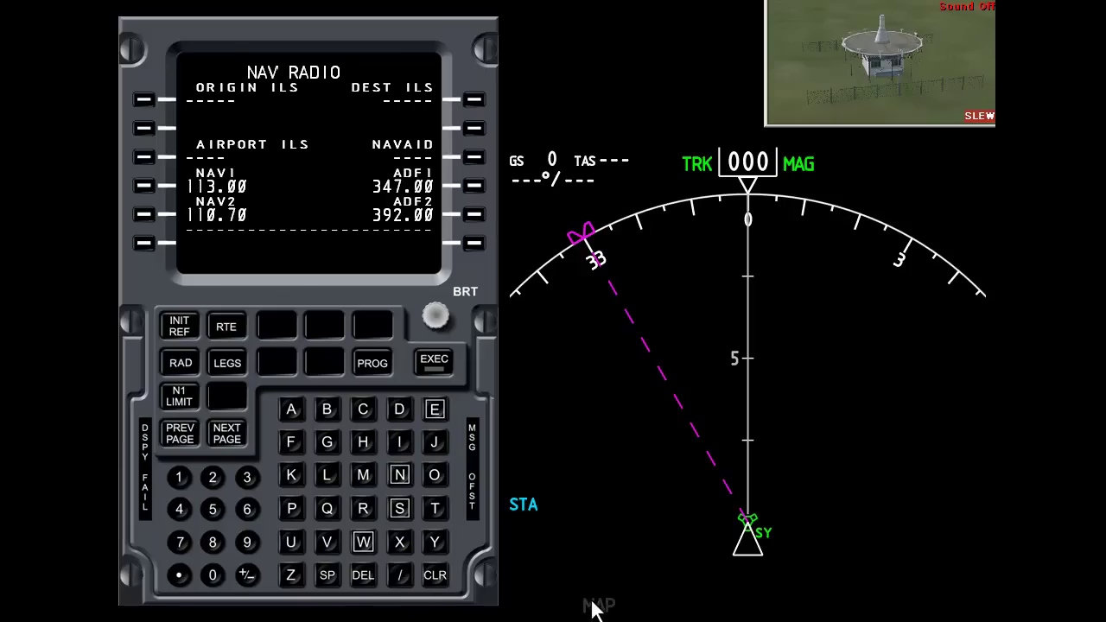
pyautogui.click(592, 465)
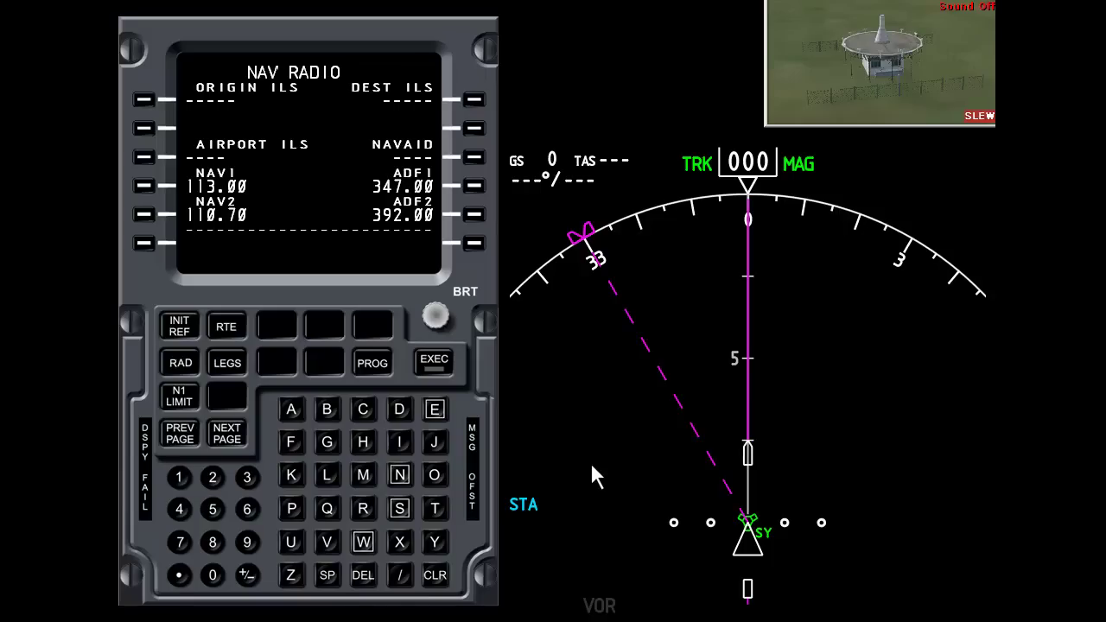
# Rotate the captain's selected course to 029 and bring up the autopilot mode control panel
pyautogui.scroll(-10, 592, 468)
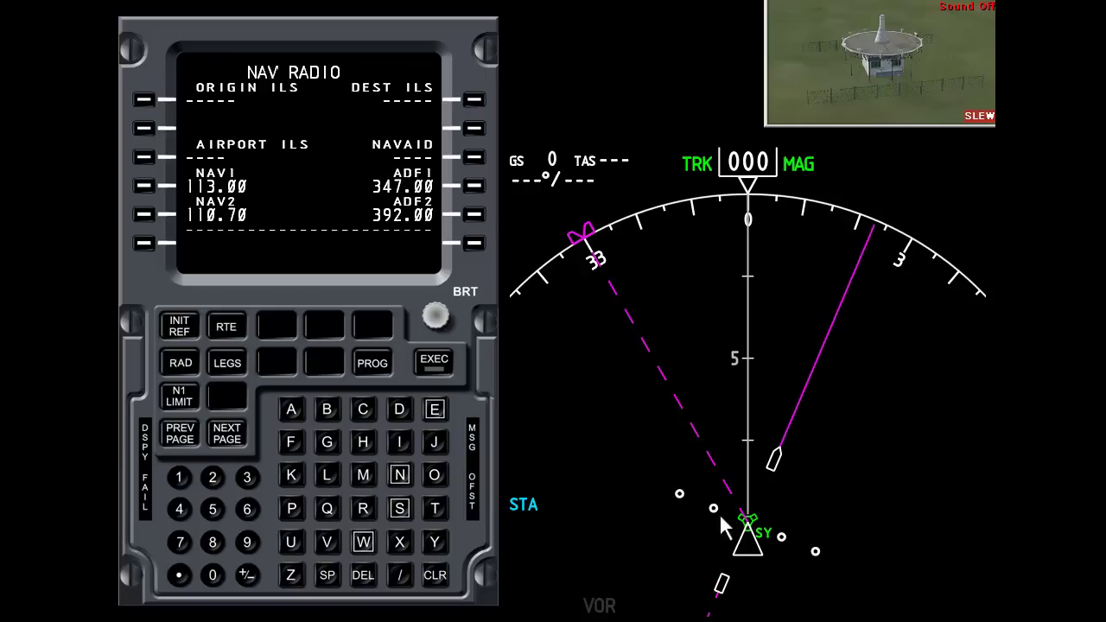
pyautogui.press('+')
pyautogui.press('+')
pyautogui.press('+')
pyautogui.press('+')
pyautogui.press('+')
pyautogui.press('+')
pyautogui.press('+')
pyautogui.press('+')
pyautogui.press('+')
pyautogui.press('+')
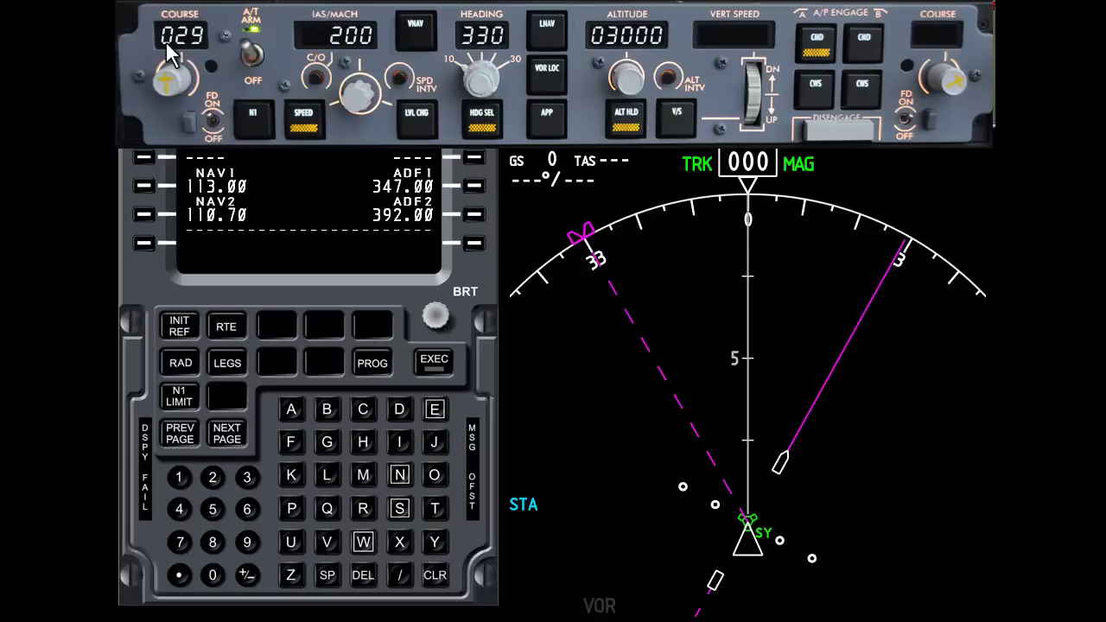
# Turn the captain's selected course back through north and set it to 351
pyautogui.scroll(-1, 173, 53)
pyautogui.scroll(-5, 173, 53)
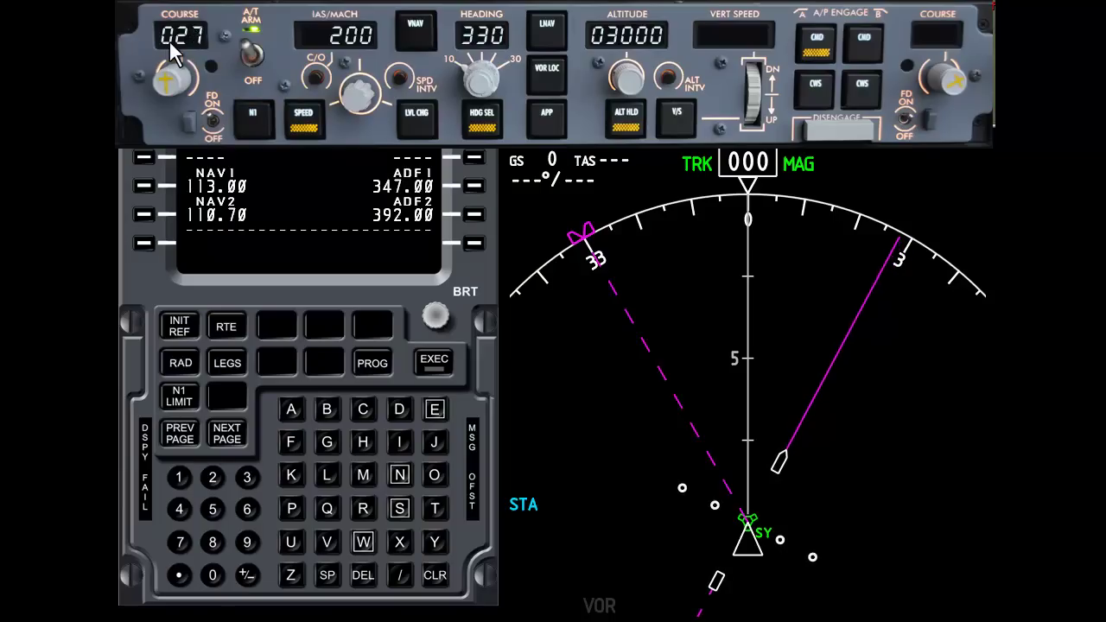
pyautogui.scroll(-20, 173, 53)
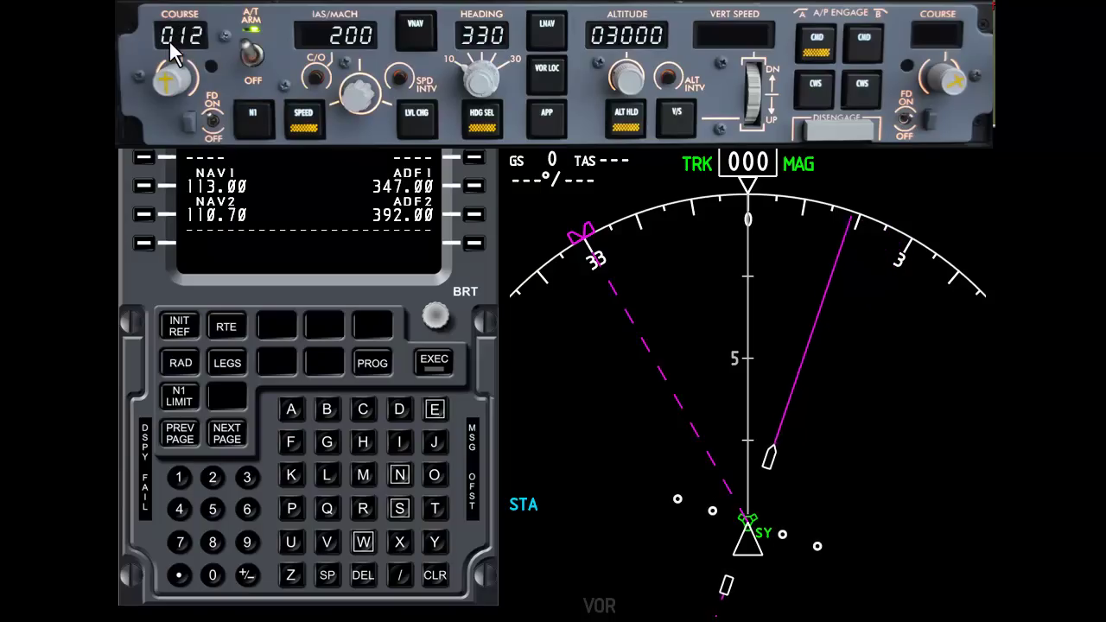
pyautogui.scroll(-11, 722, 281)
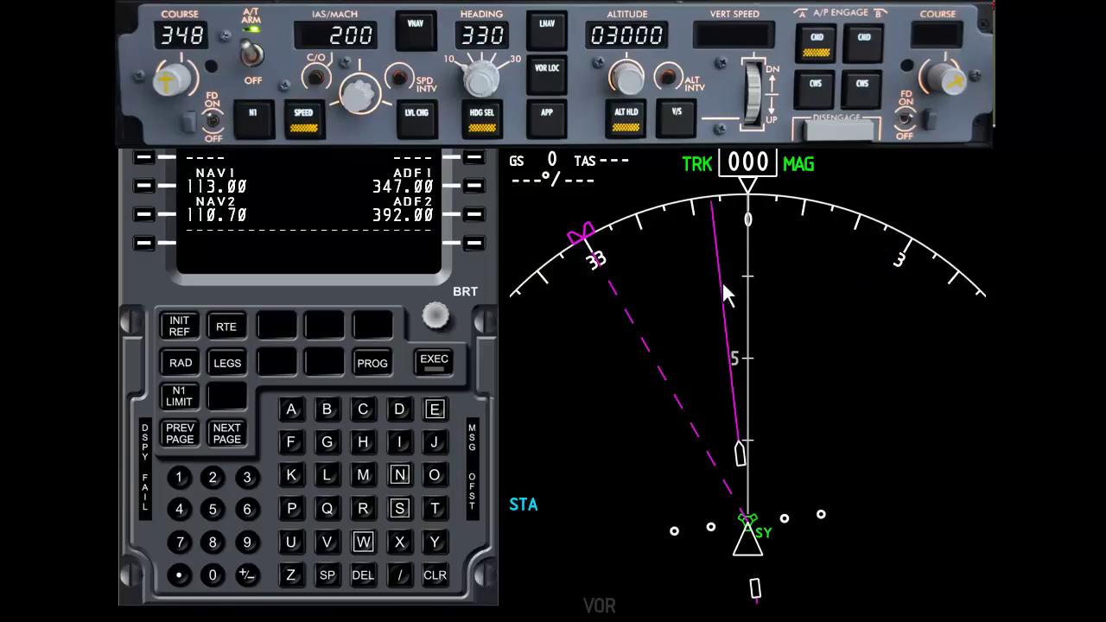
pyautogui.scroll(6, 703, 271)
pyautogui.scroll(2, 668, 228)
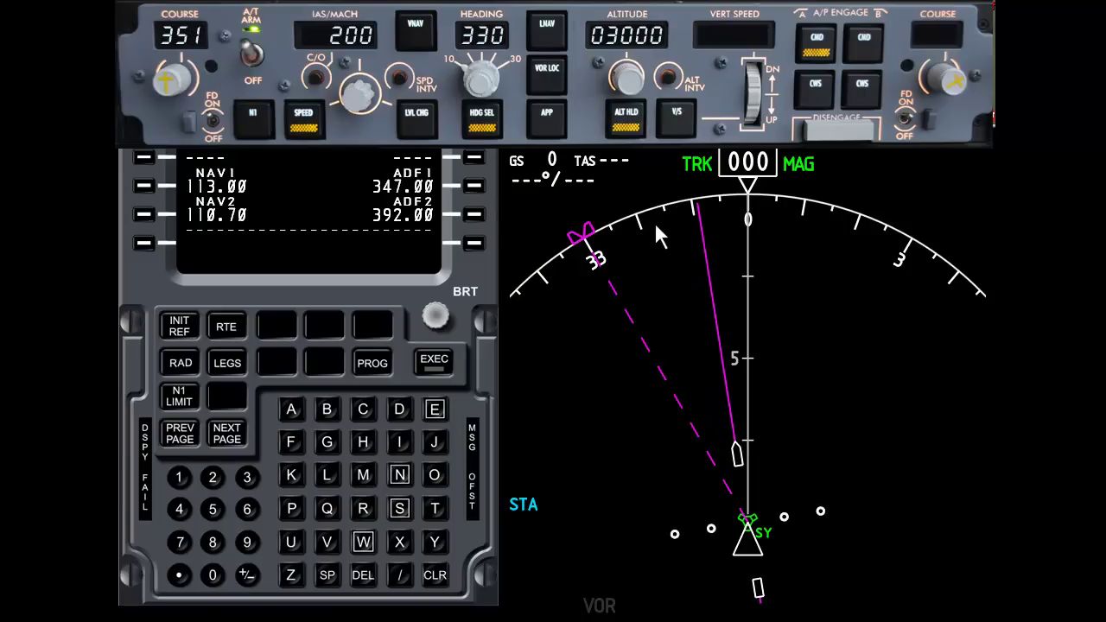
# Swing the heading bug to either side, including heading 326, and set the selected heading to 330
pyautogui.scroll(11, 653, 219)
pyautogui.scroll(-11, 653, 219)
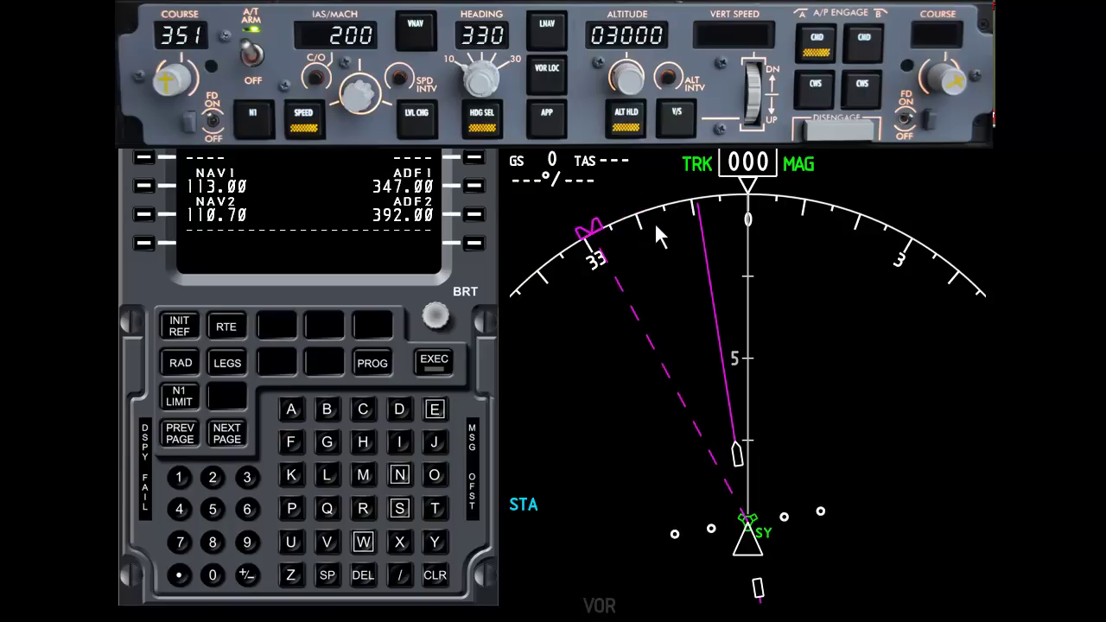
pyautogui.scroll(-2, 653, 220)
pyautogui.scroll(-6, 574, 235)
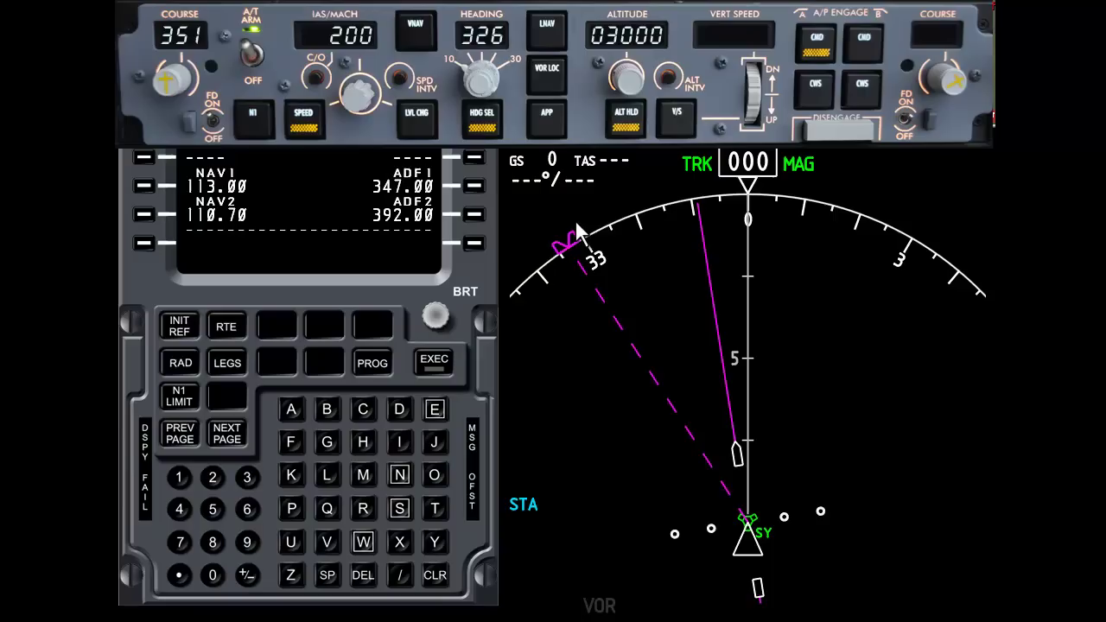
pyautogui.scroll(7, 576, 234)
pyautogui.scroll(1, 577, 234)
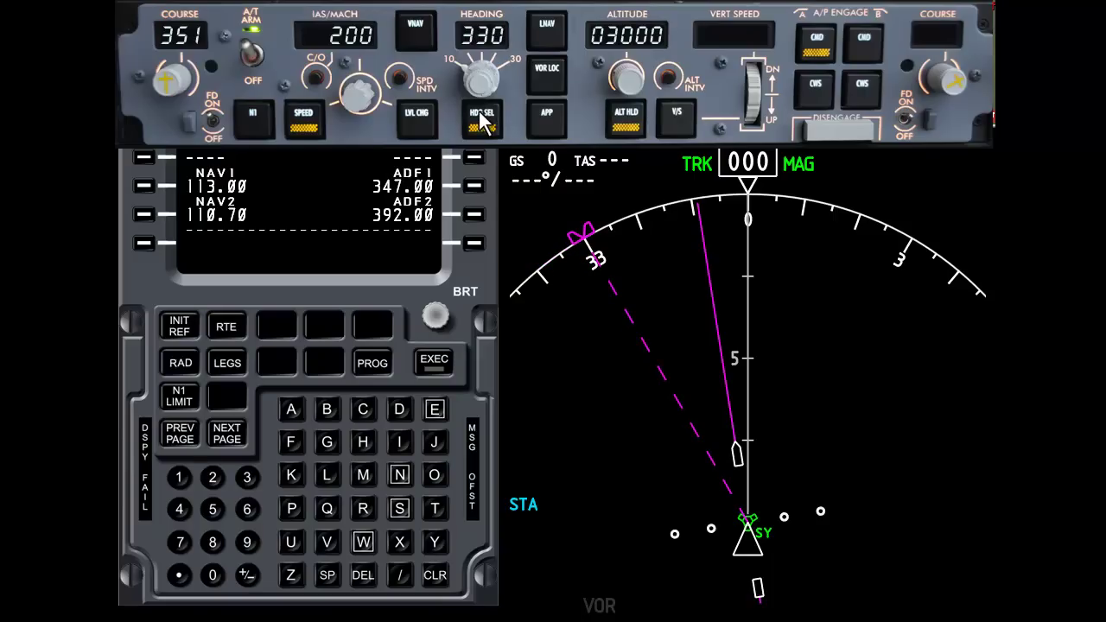
# Move the heading bug up to 335 and back down to a selected heading of 323
pyautogui.scroll(4, 480, 110)
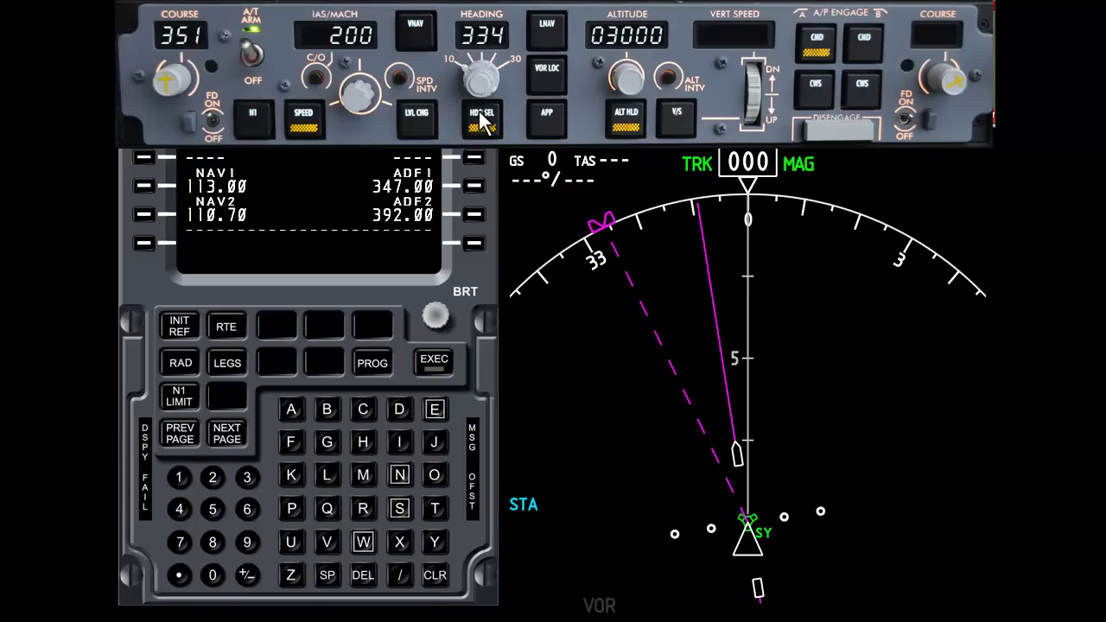
pyautogui.scroll(1, 481, 121)
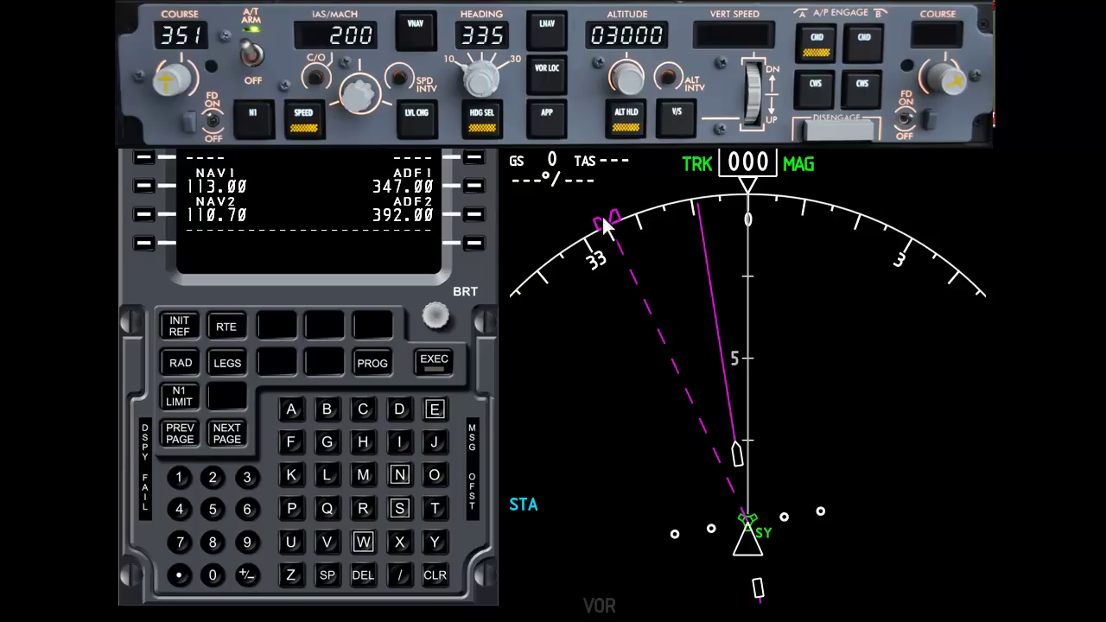
pyautogui.scroll(-12, 616, 242)
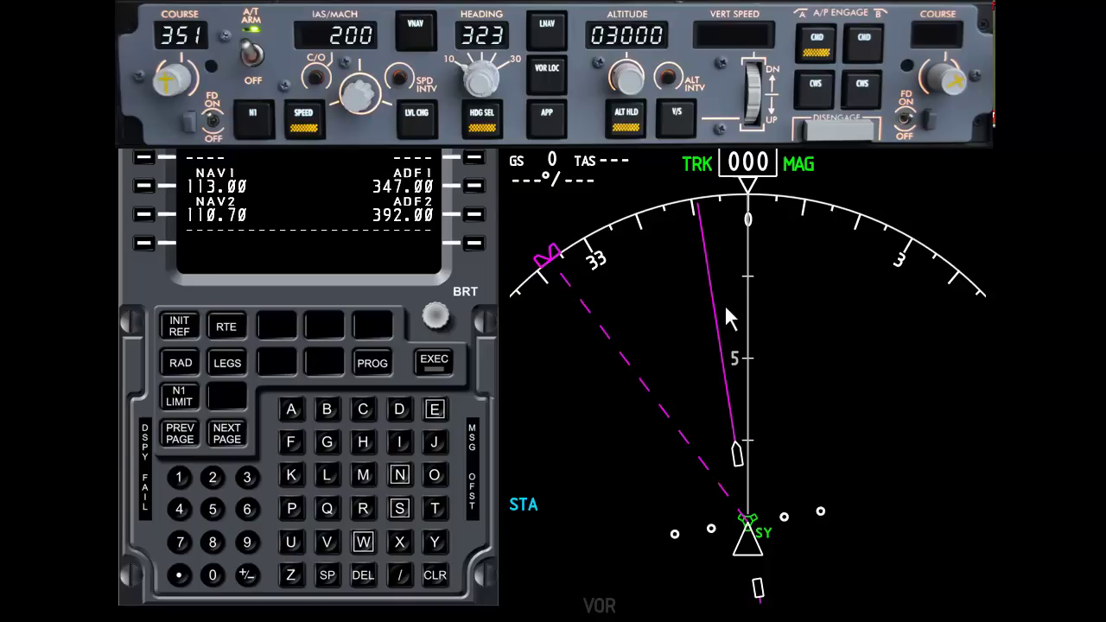
# Set the captain's course to 000 and hide the autopilot mode control panel
pyautogui.scroll(20, 725, 308)
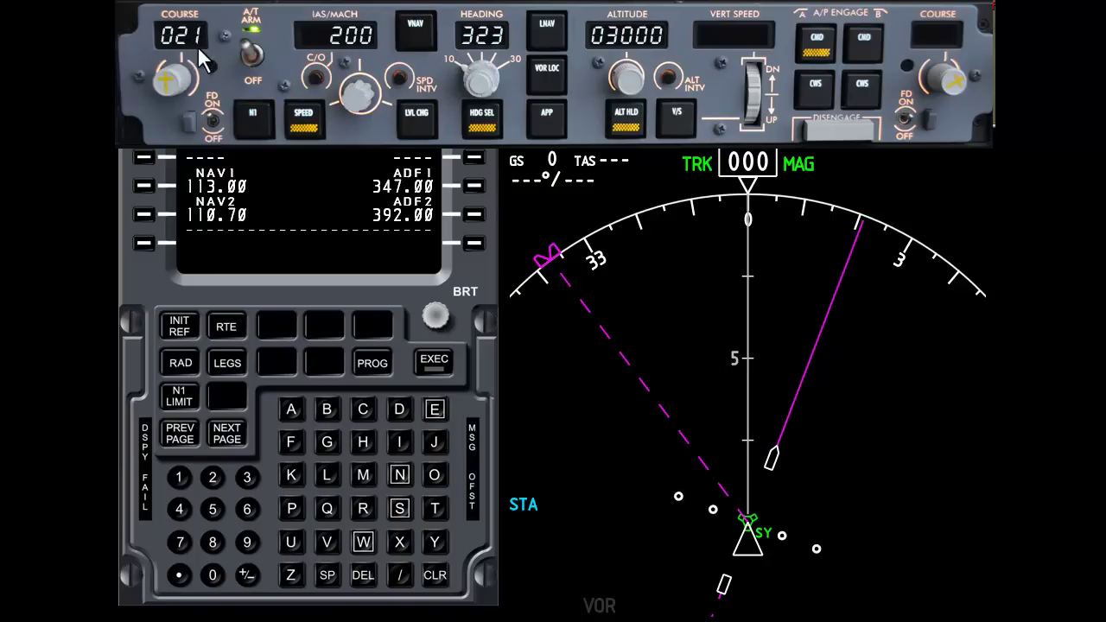
pyautogui.scroll(-1, 193, 60)
pyautogui.scroll(-1, 193, 60)
pyautogui.scroll(1, 193, 61)
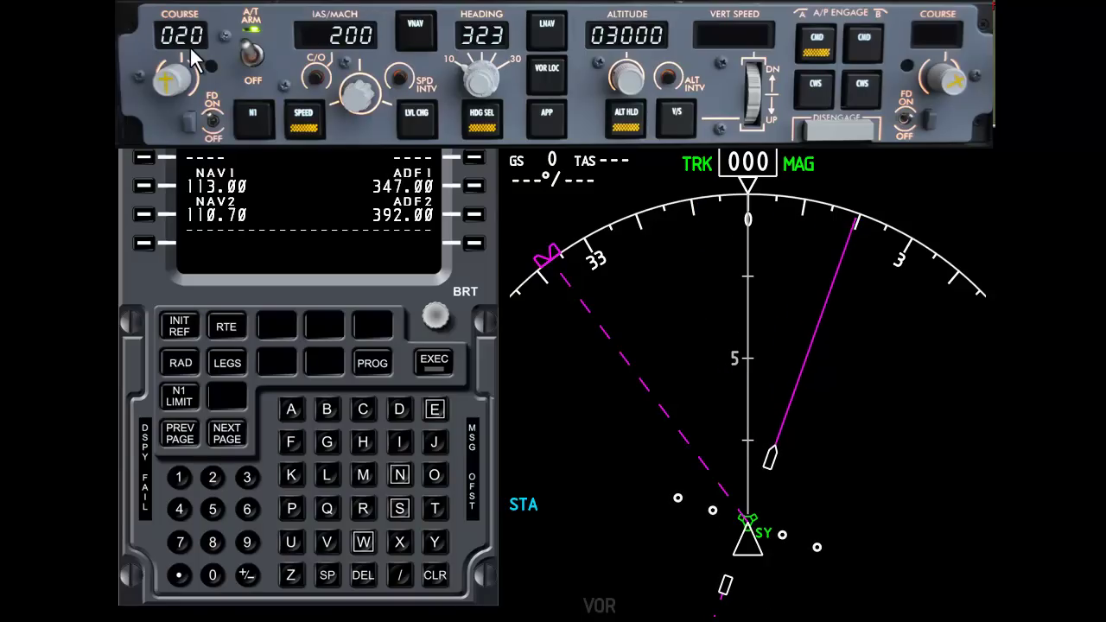
pyautogui.scroll(-20, 193, 61)
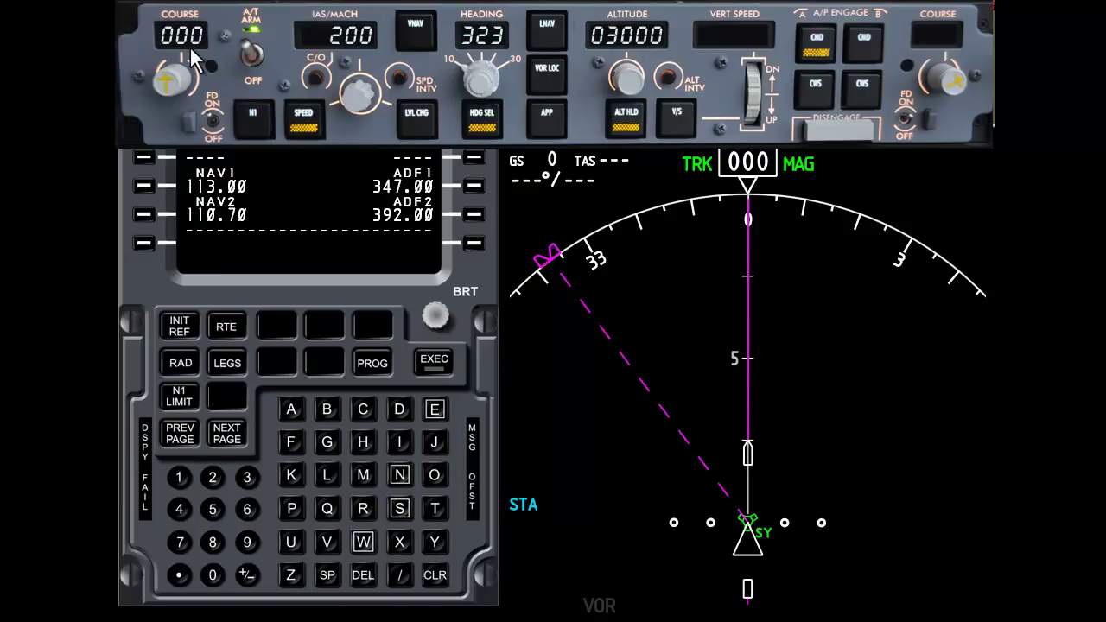
pyautogui.click(266, 46)
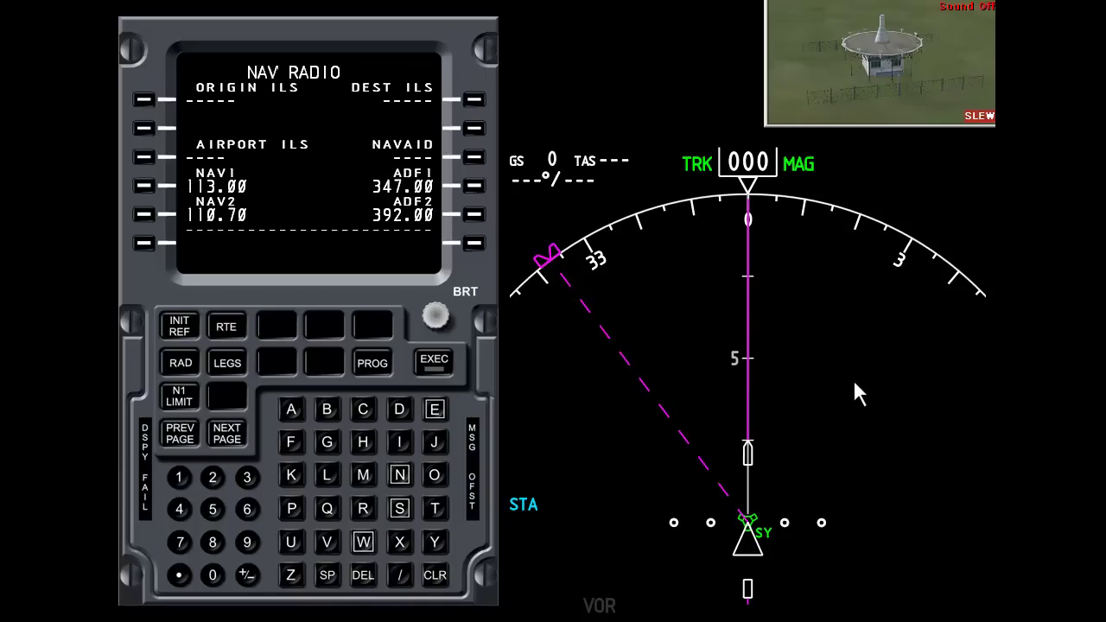
pyautogui.press('+')
pyautogui.press('+')
pyautogui.press('+')
pyautogui.press('+')
pyautogui.press('+')
pyautogui.press('+')
pyautogui.press('+')
pyautogui.press('+')
pyautogui.press('+')
pyautogui.press('+')
pyautogui.press('+')
pyautogui.press('+')
pyautogui.press('+')
pyautogui.press('+')
pyautogui.press('+')
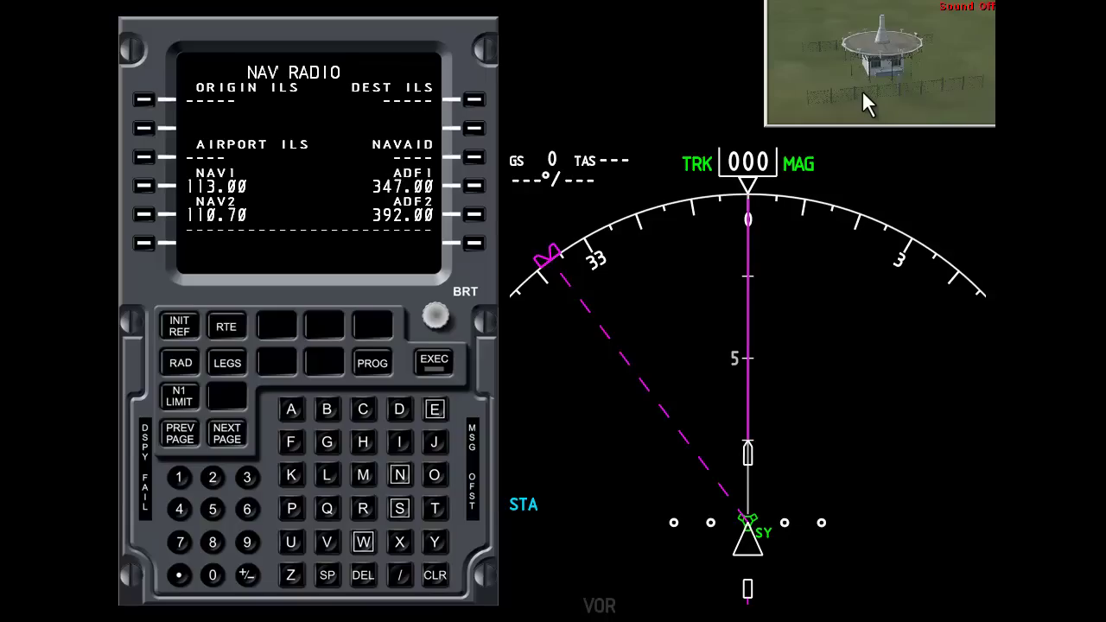
# Slew the aircraft backward to about 3.1 NM south of the SY VOR station
pyautogui.press('KP_2')
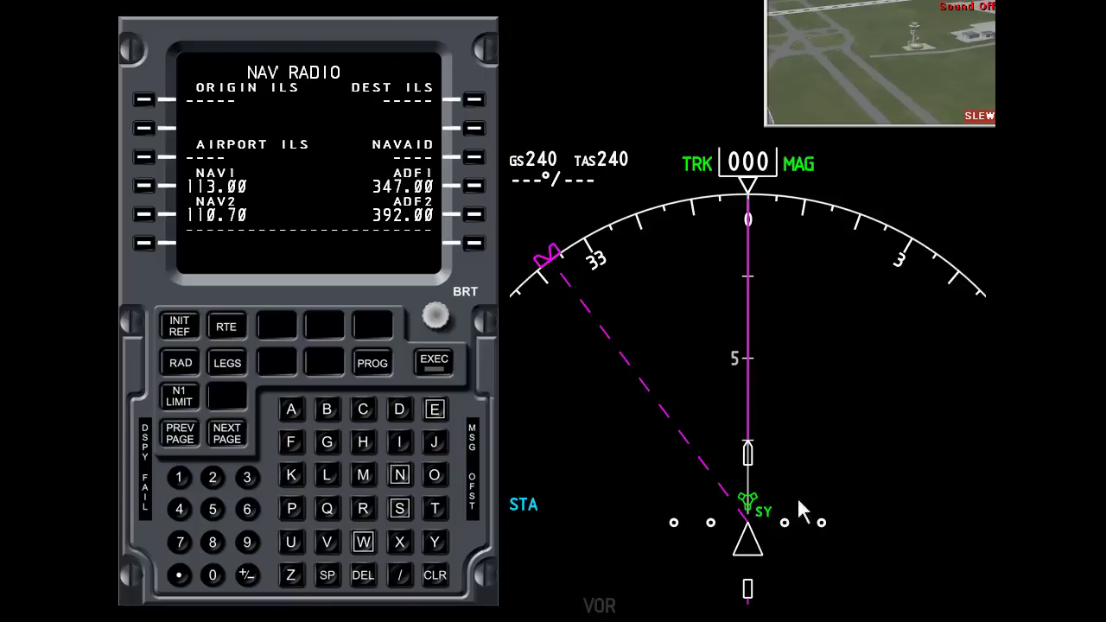
pyautogui.press('KP_2')
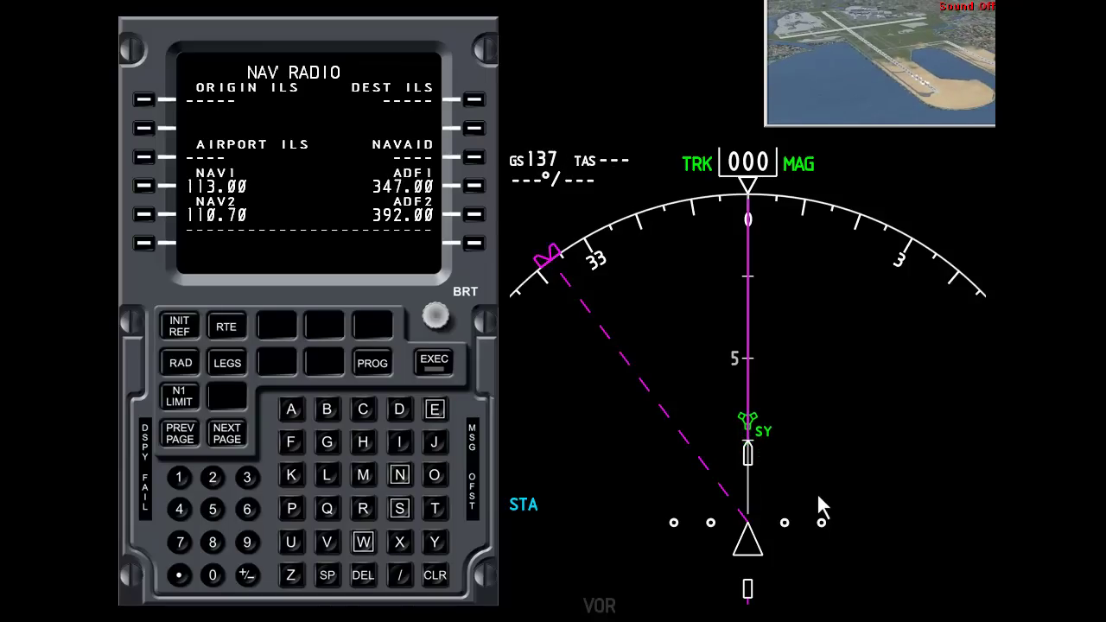
pyautogui.press('y')
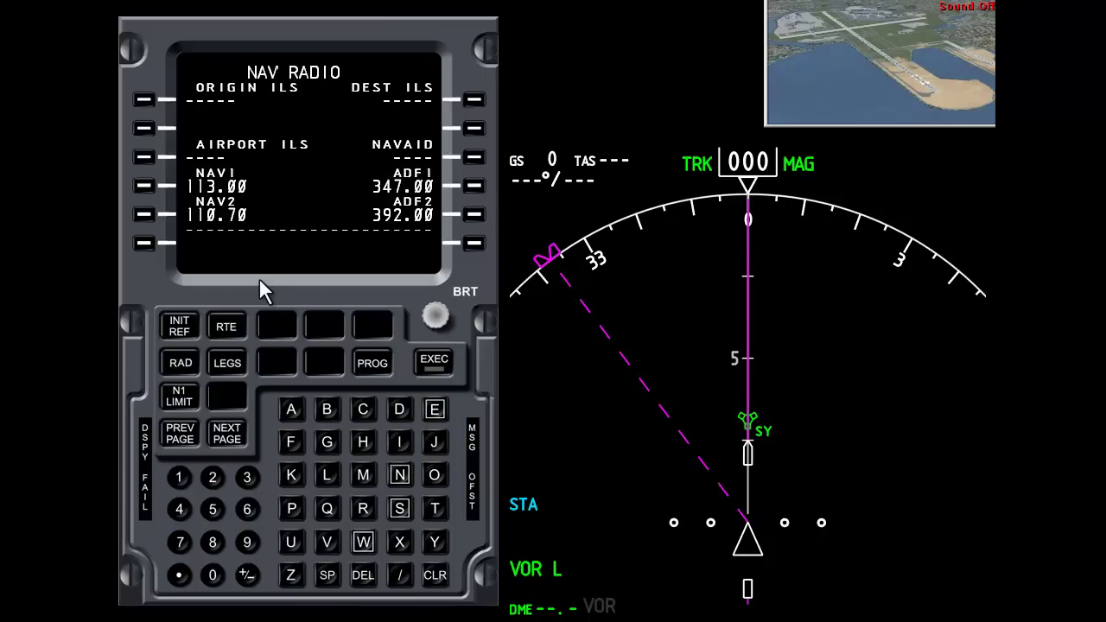
# Open the IDENT page on the flight management computer
pyautogui.click(181, 335)
pyautogui.click(145, 243)
pyautogui.click(145, 100)
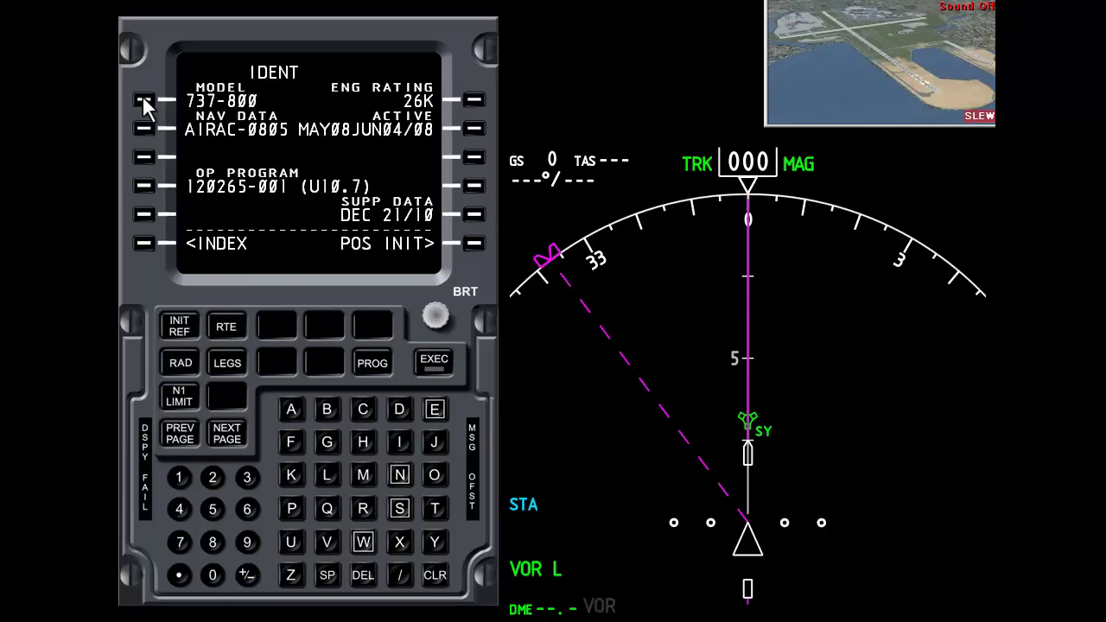
# Return to the NAV RADIO page and tune NAV1 to 112.10
pyautogui.click(181, 364)
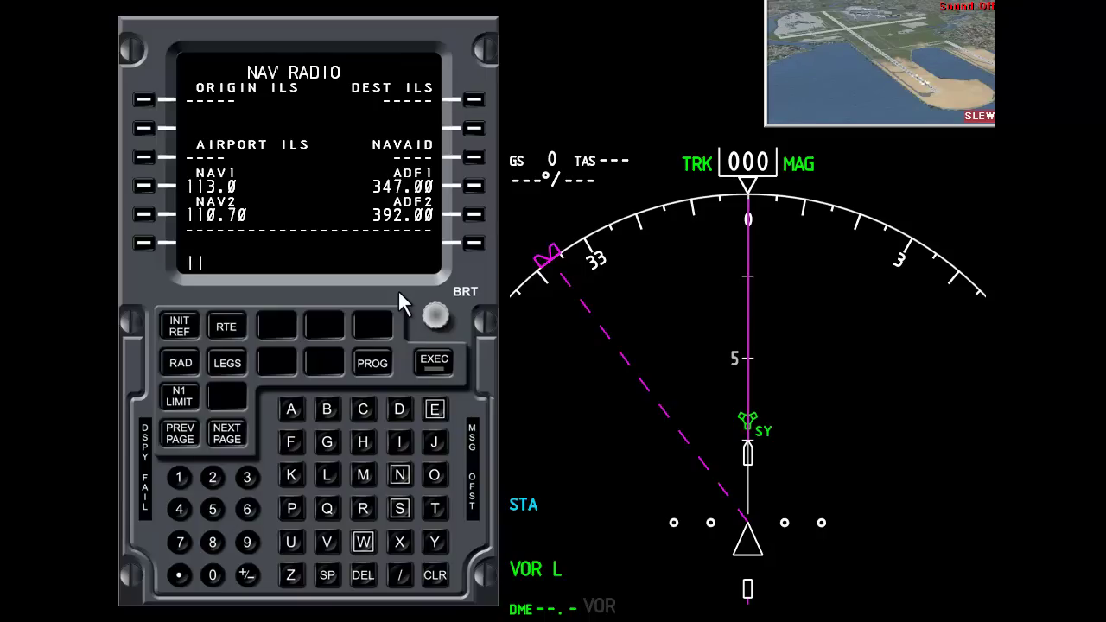
pyautogui.write('1')
pyautogui.click(144, 186)
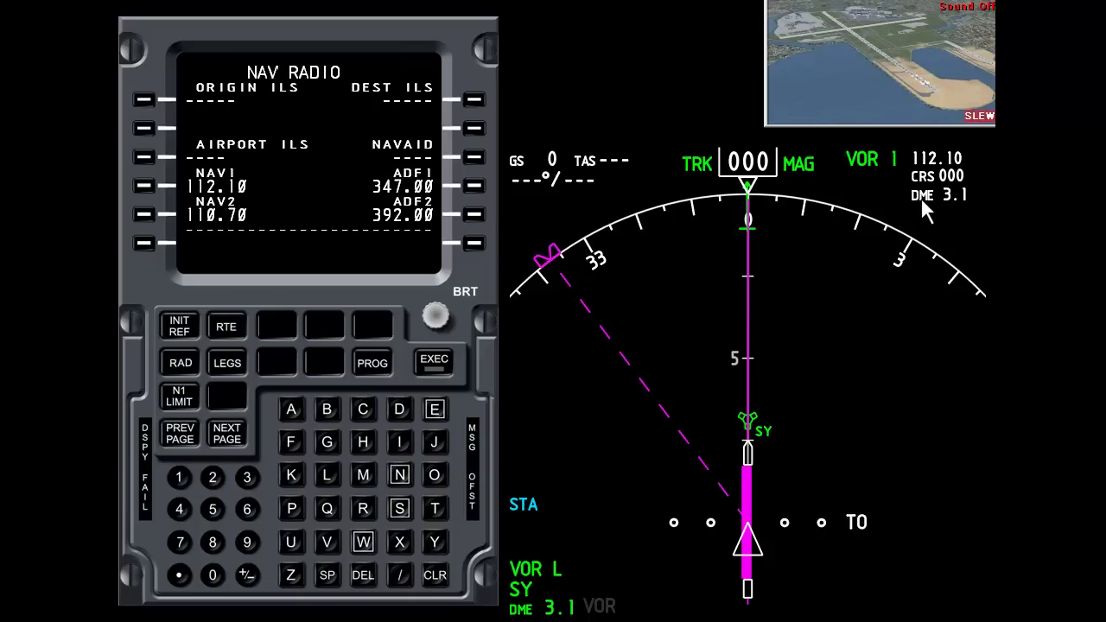
# Cycle the left bearing pointer between VOR L and ADF L, and leave it switched off
pyautogui.press('1')
pyautogui.press('1')
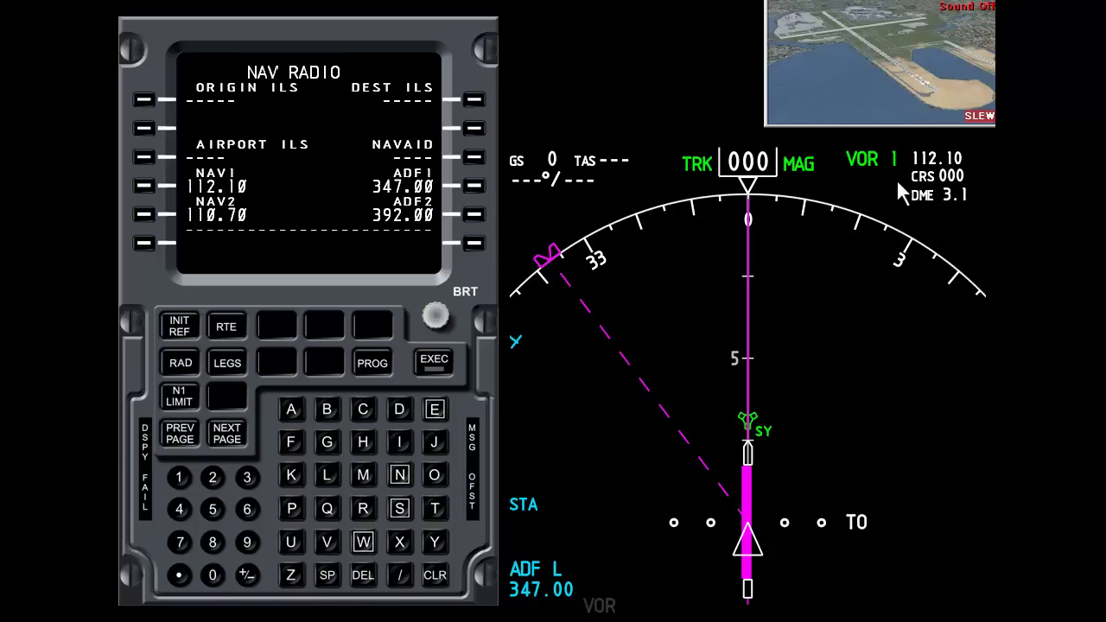
pyautogui.press('1')
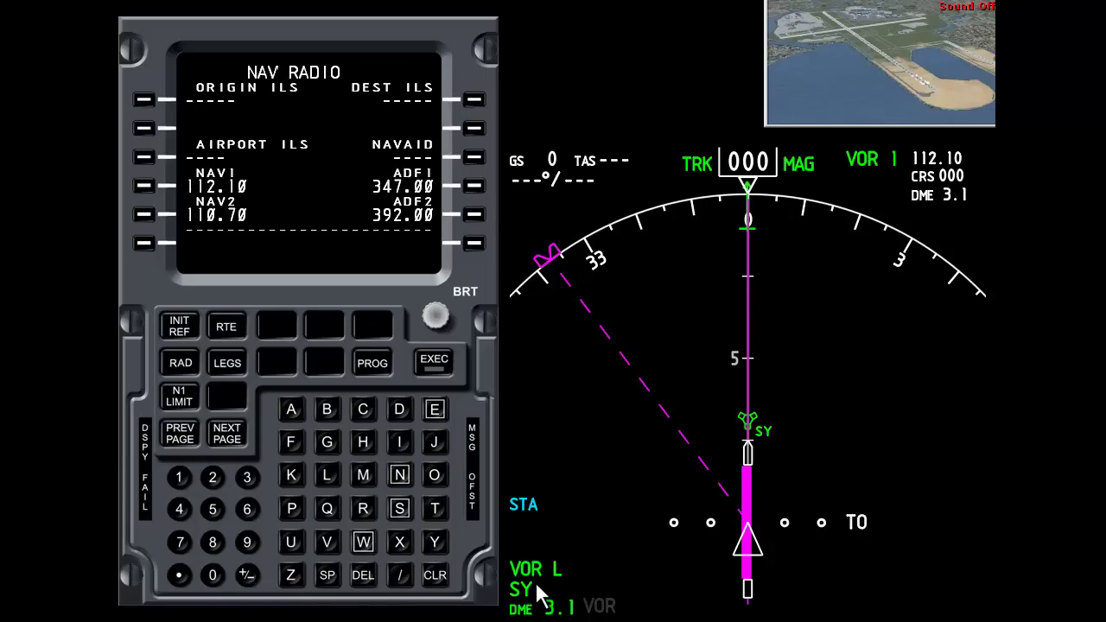
pyautogui.press('1')
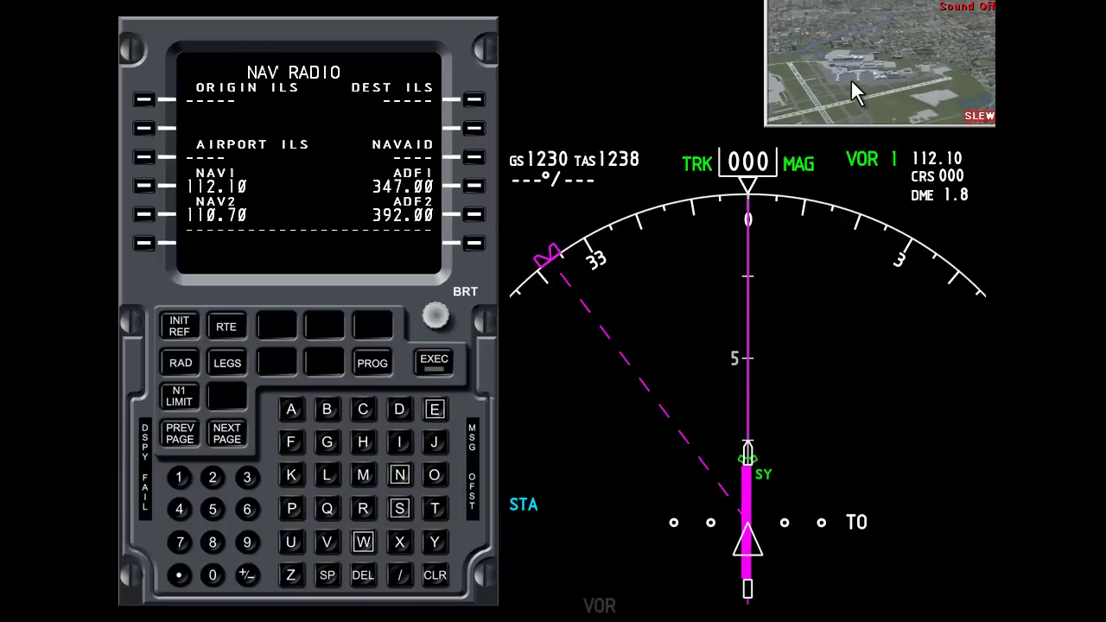
# Slew the aircraft north toward the SY station to about 0.7 NM from it
pyautogui.press('y')
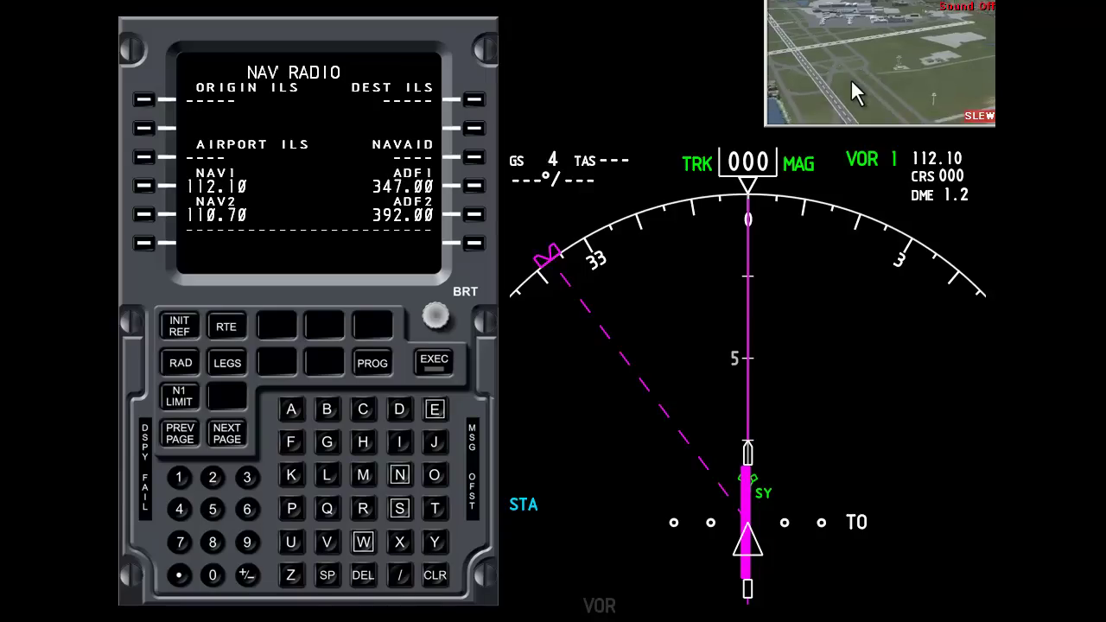
pyautogui.press('KP_8')
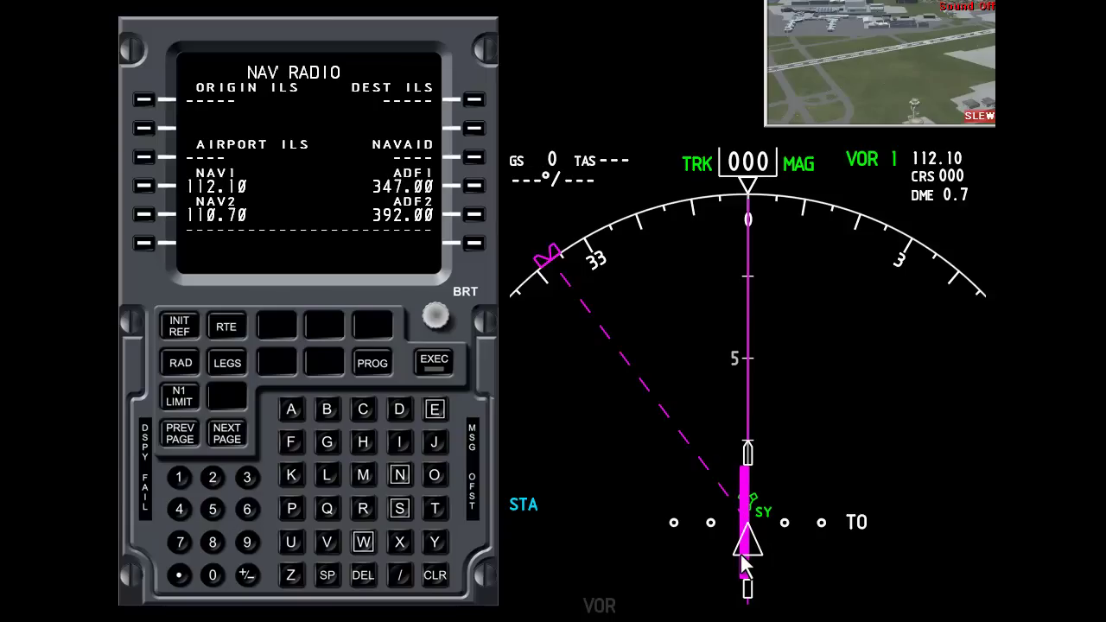
# Slew the aircraft sideways to the west of the 000 course line, past full-scale deviation
pyautogui.press('y')
pyautogui.press('y')
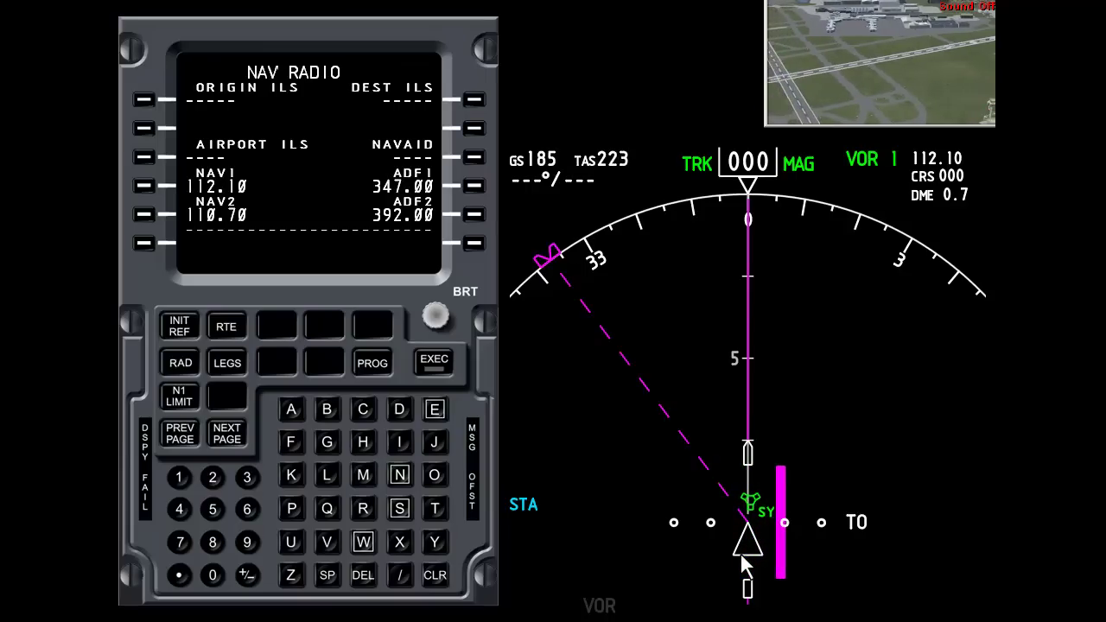
pyautogui.press('KP_5')
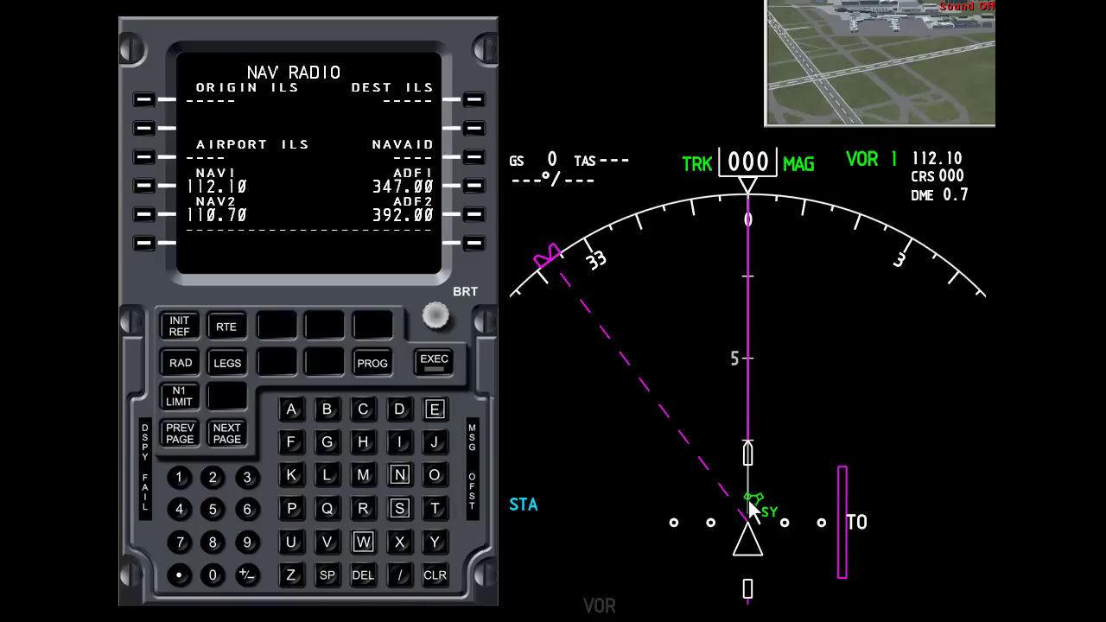
# Reduce the navigation display range to show 2.5 at mid-scale and slew the aircraft east across the 000 course line
pyautogui.scroll(1, 775, 439)
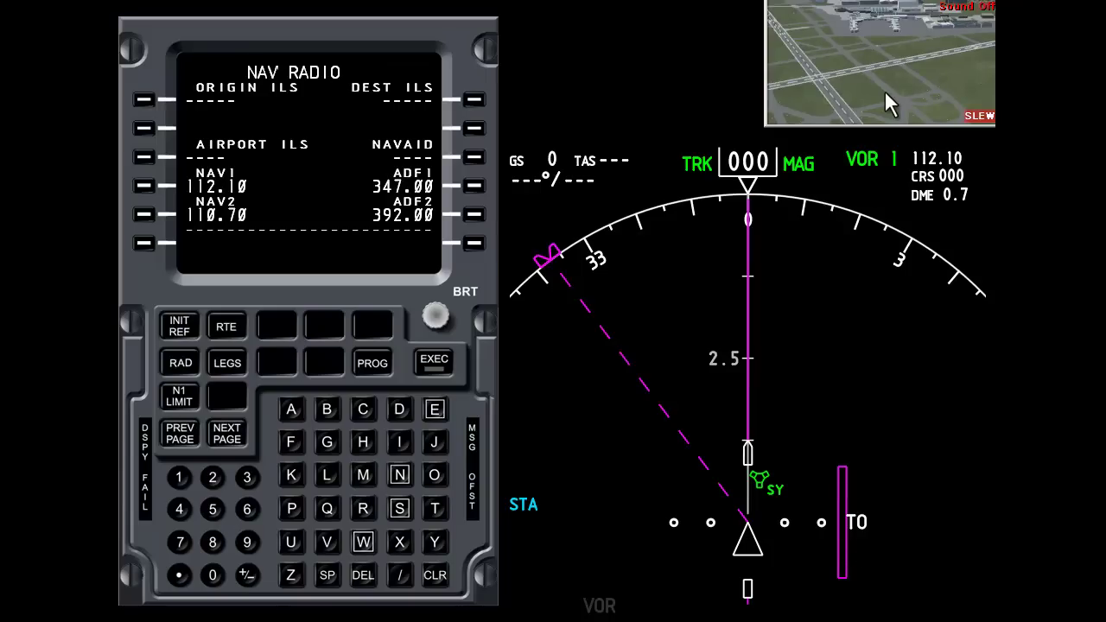
pyautogui.press('Up')
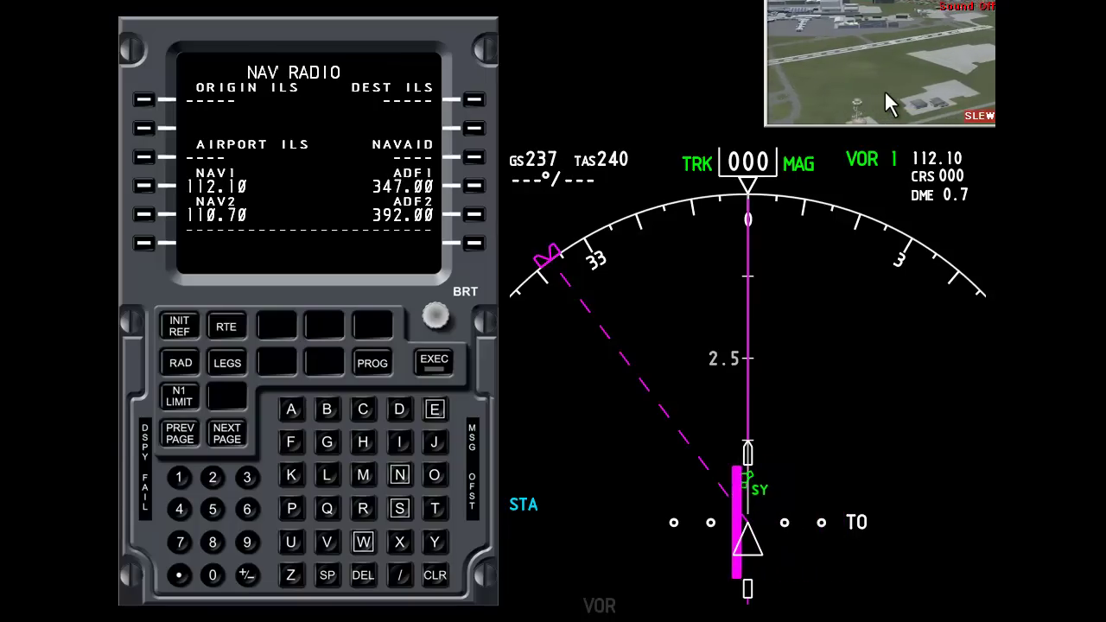
pyautogui.press('y')
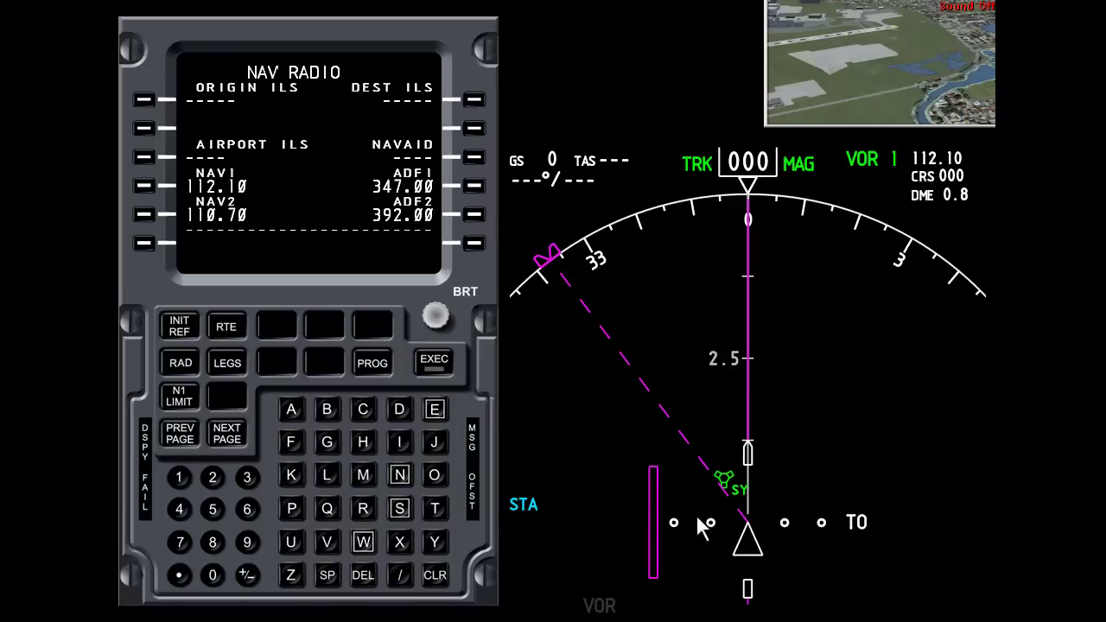
# Slew the aircraft west onto the 000 course line, and set the navigation display to range 5 at mid-scale with the VOR L pointer on
pyautogui.press('KP_4')
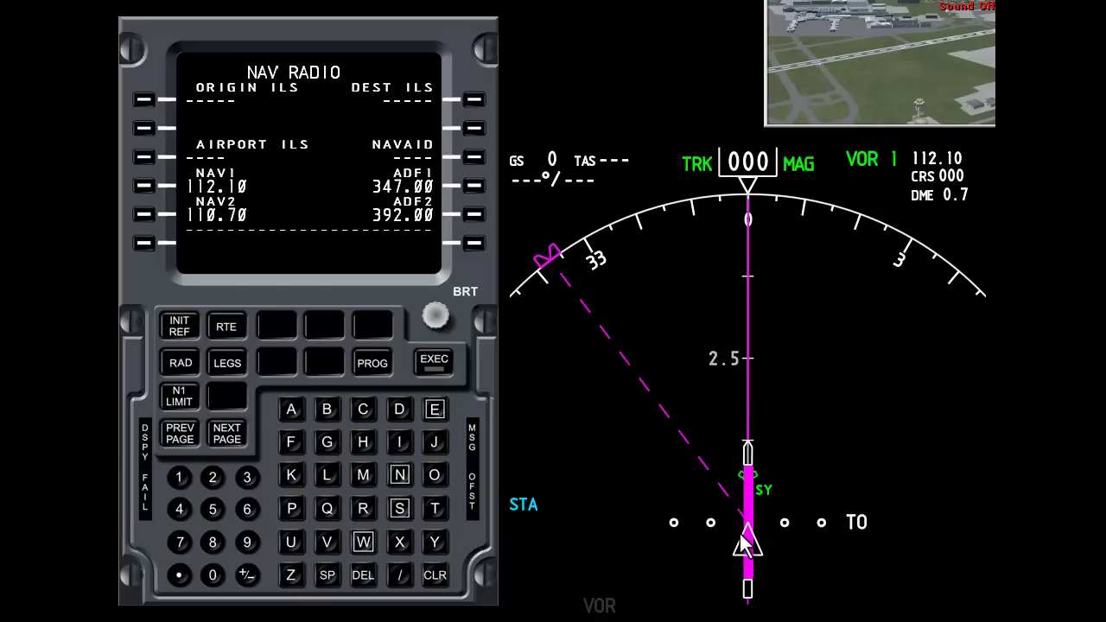
pyautogui.press('y')
pyautogui.press('y')
pyautogui.click(757, 395)
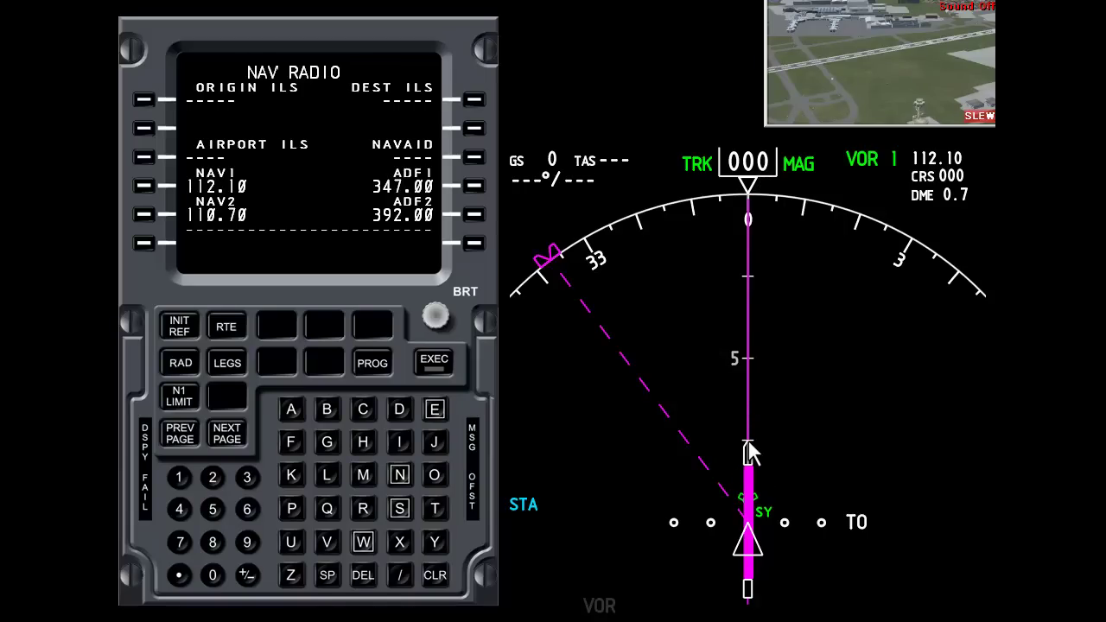
pyautogui.press('y')
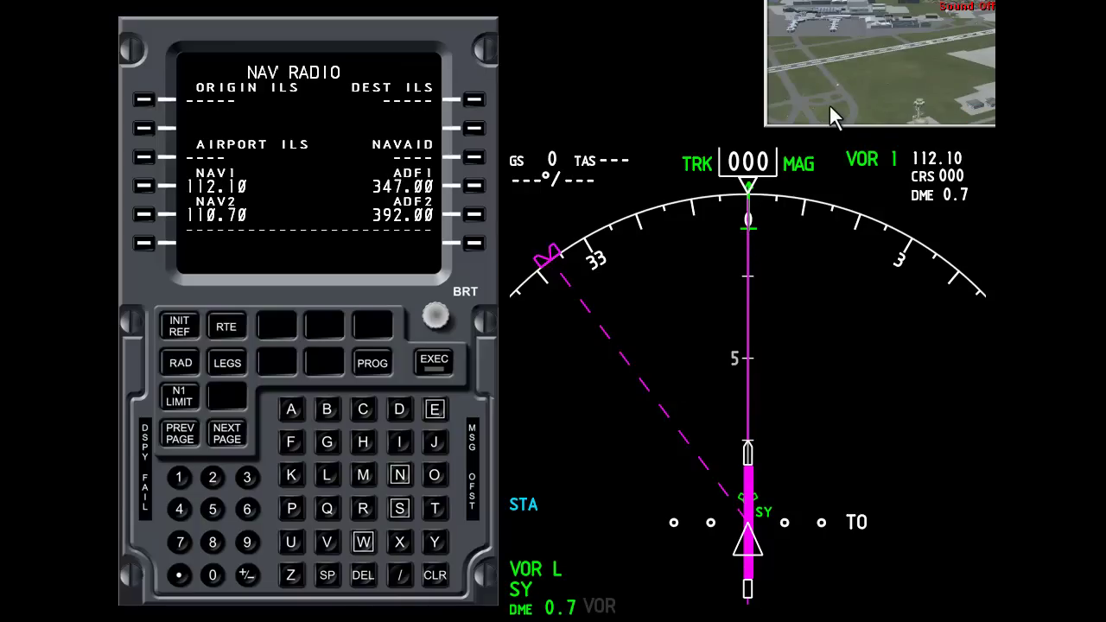
# Slew the aircraft east past full-scale deviation, and return it west across the 000 course line
pyautogui.press('KP_6')
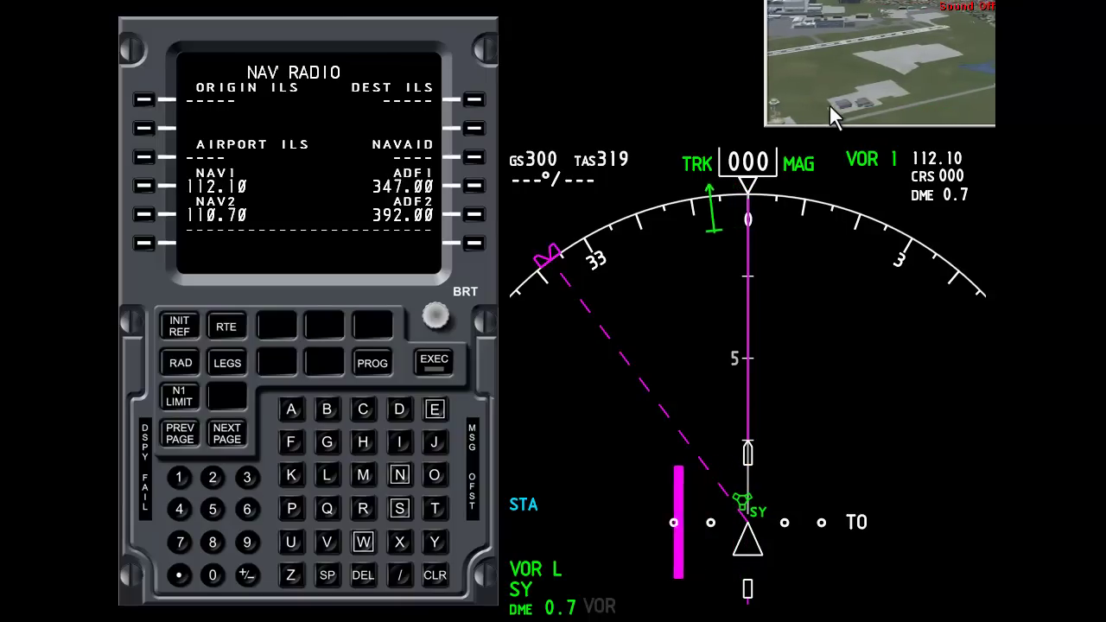
pyautogui.press('KP_5')
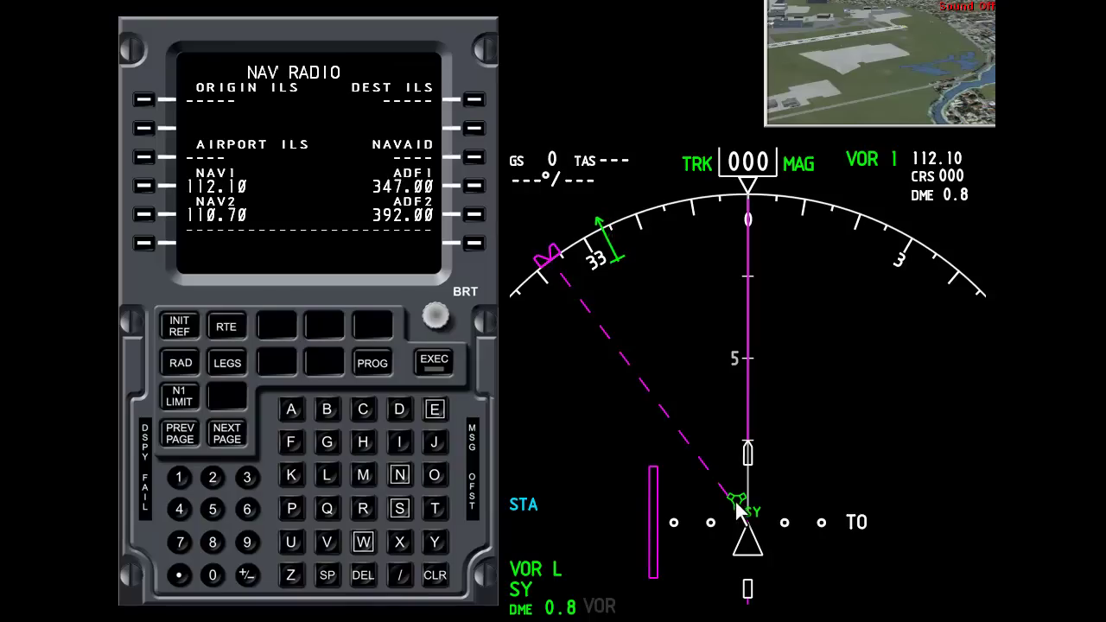
pyautogui.press('y')
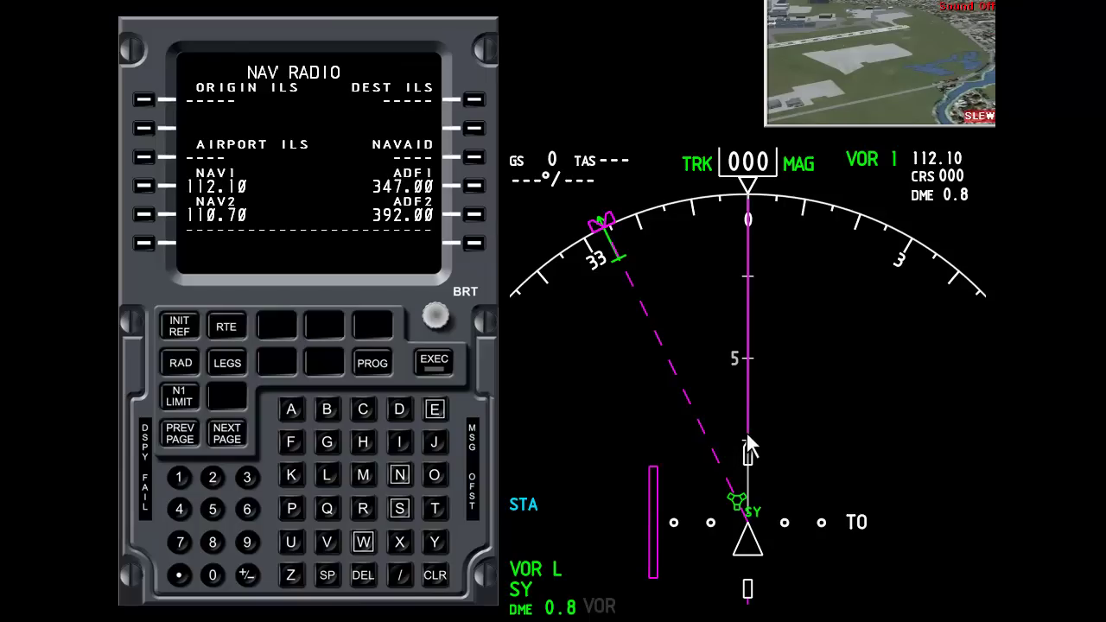
pyautogui.hotkey('ctrl', 'shift', 'Delete')
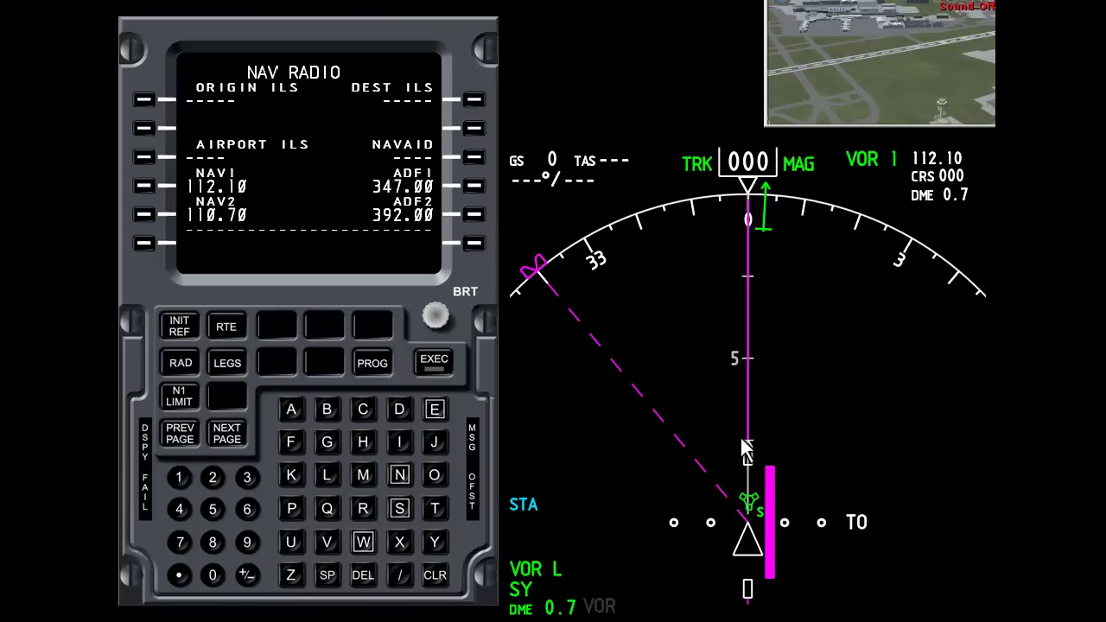
pyautogui.press('y')
# Set the captain's course to 030 on the mode control panel and hide the panel
pyautogui.hotkey('shift', '2')
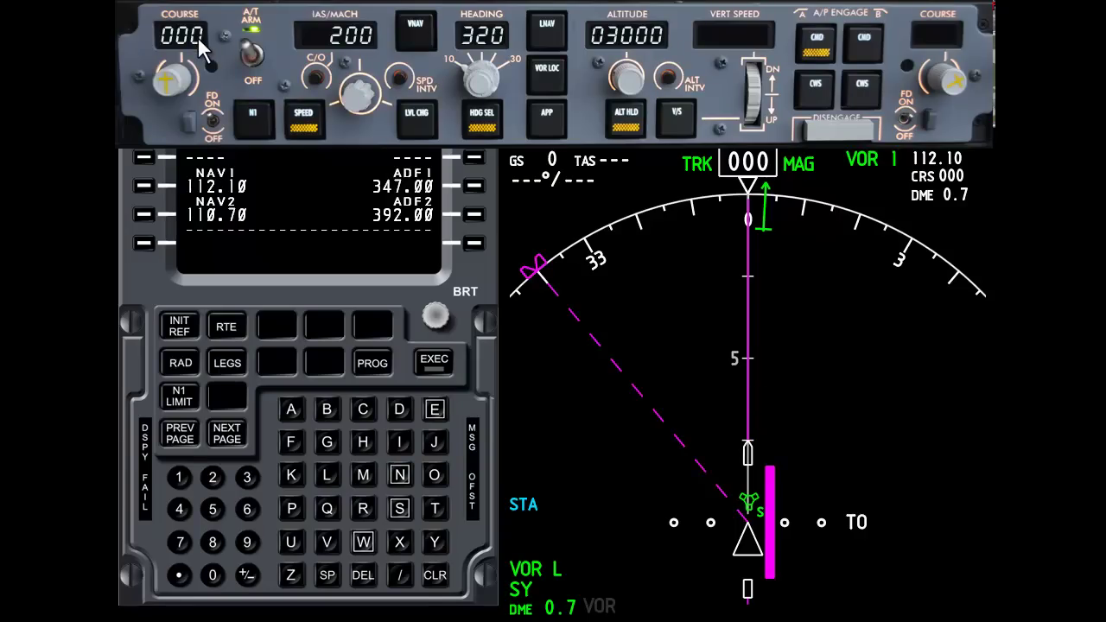
pyautogui.scroll(20, 197, 37)
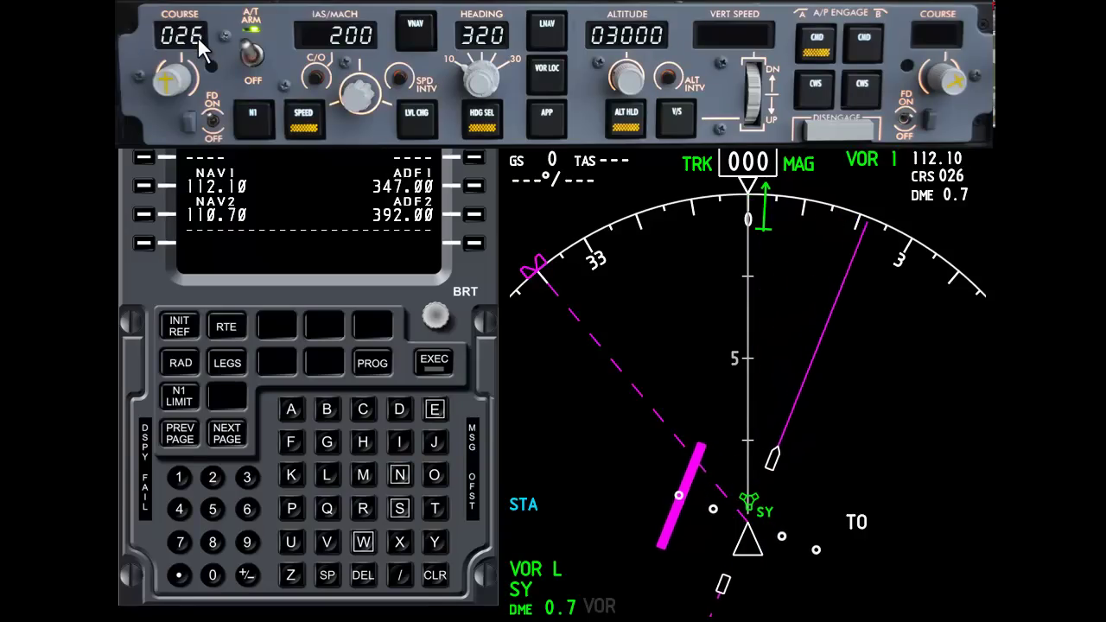
pyautogui.scroll(4, 197, 37)
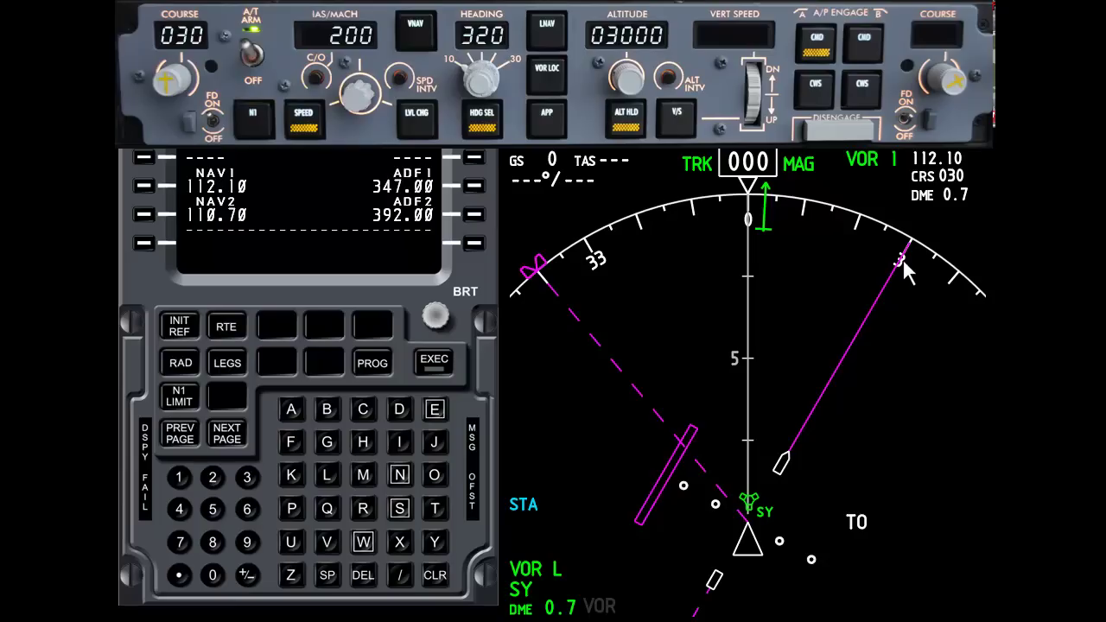
pyautogui.hotkey('ctrl', 'Tab')
pyautogui.hotkey('shift', '2')
# Turn the aircraft to heading 030 and slew it sideways to the west just across the 030 course line
pyautogui.press('y')
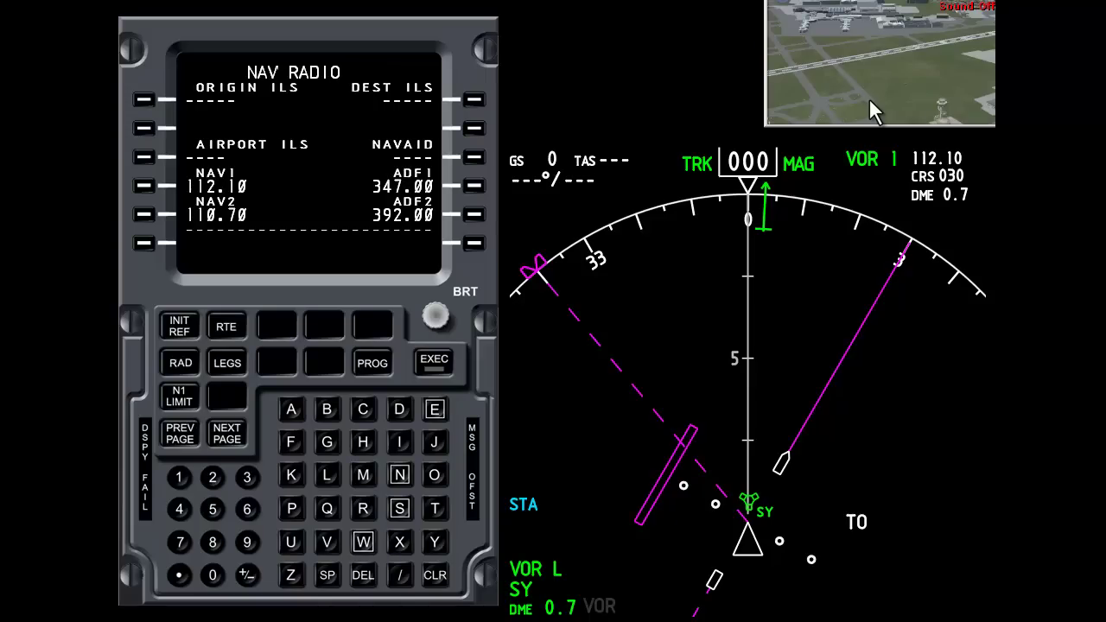
pyautogui.press('KP_3')
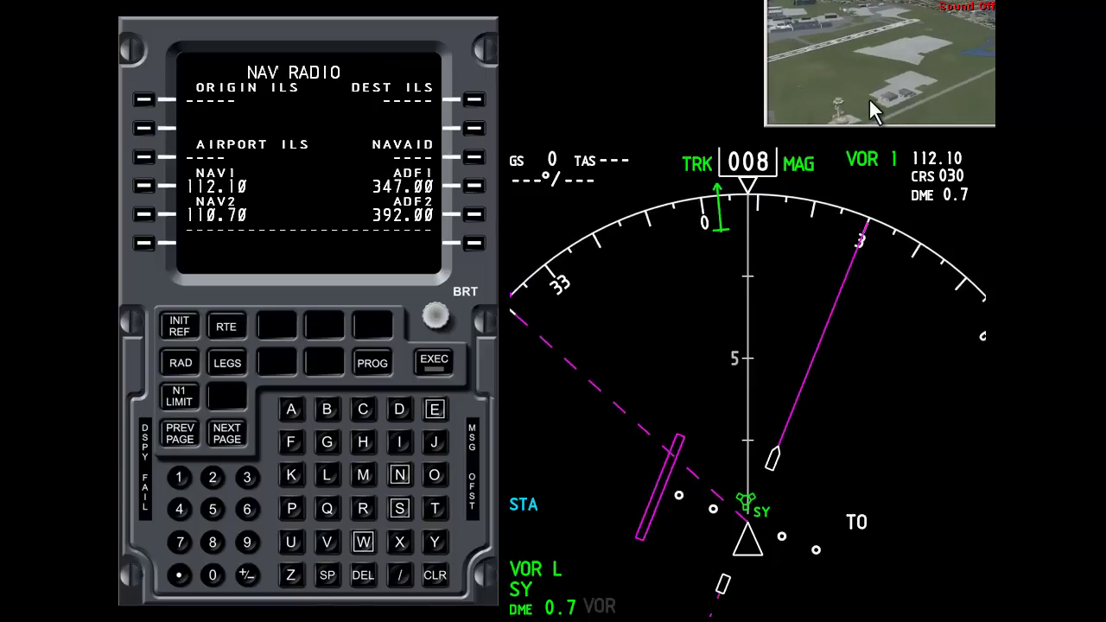
pyautogui.press('KP_1')
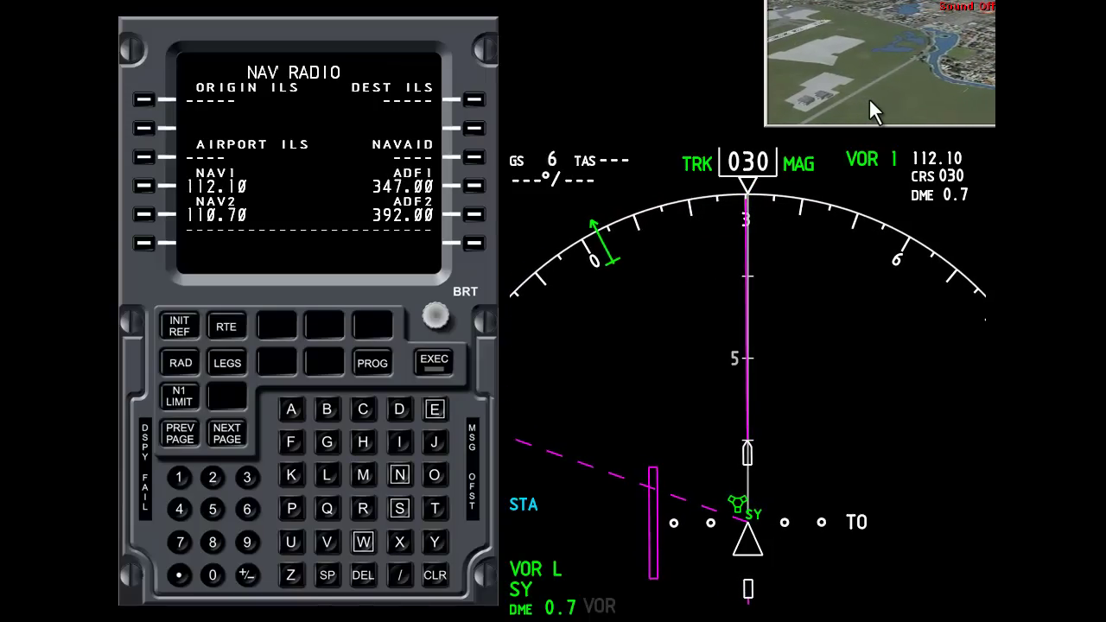
pyautogui.press('KP_4')
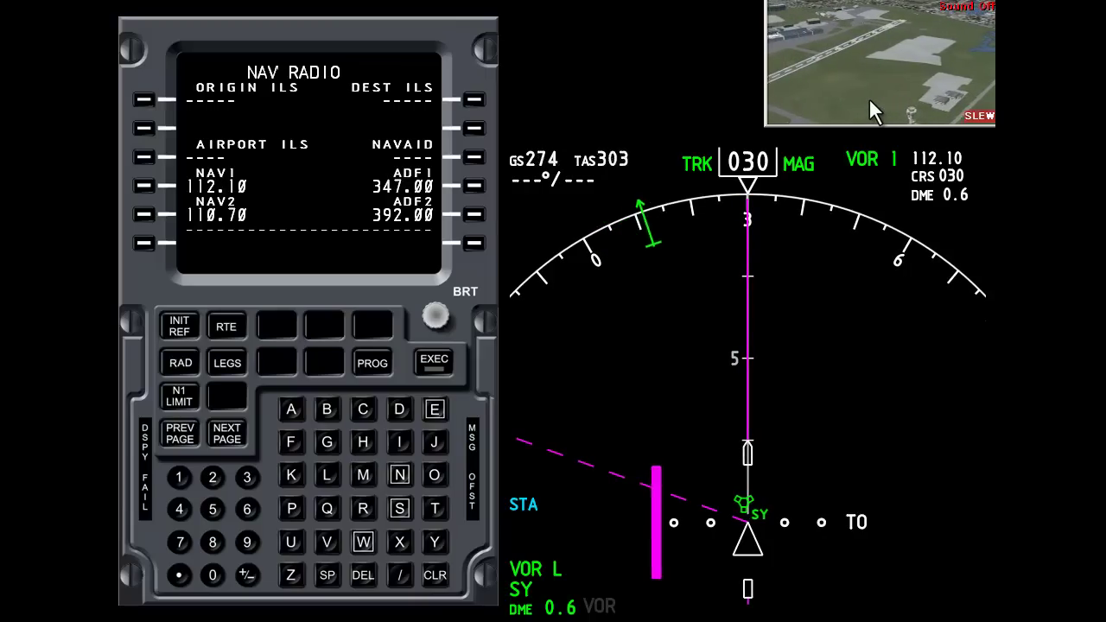
pyautogui.press('KP_5')
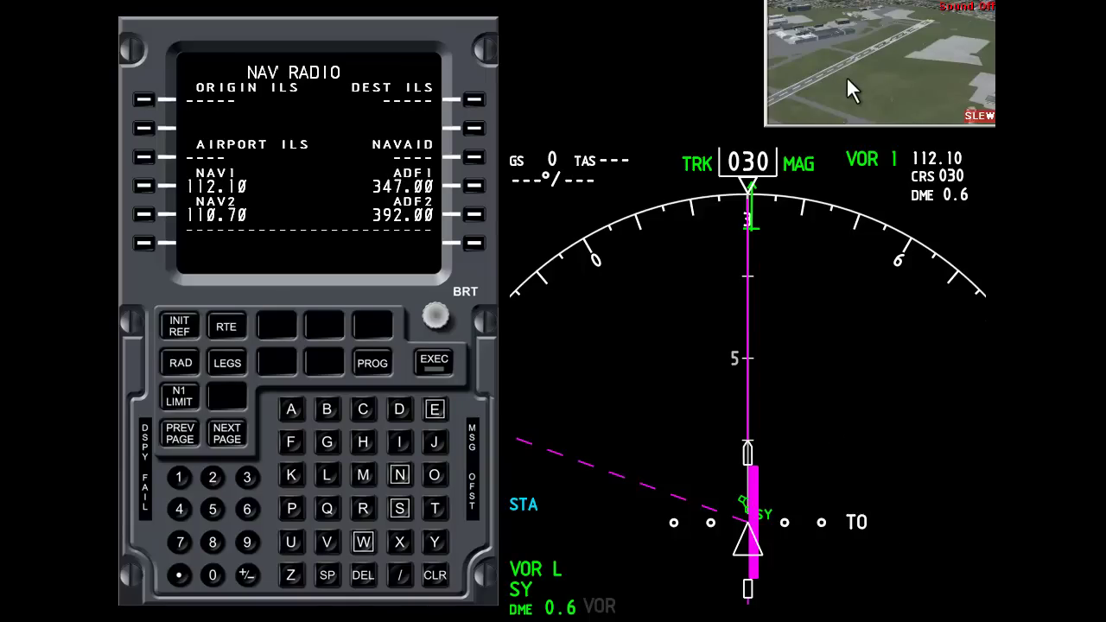
# Slew the aircraft forward past the SY station to the FROM side, and back it up to about 1.1 NM on the TO side
pyautogui.press('Up')
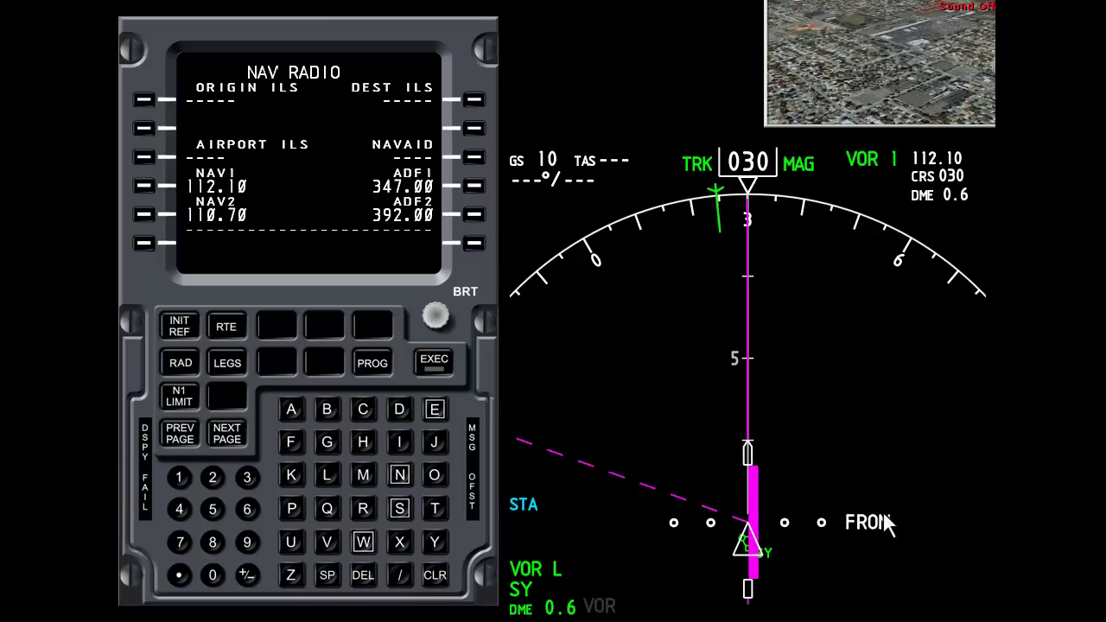
pyautogui.press('y')
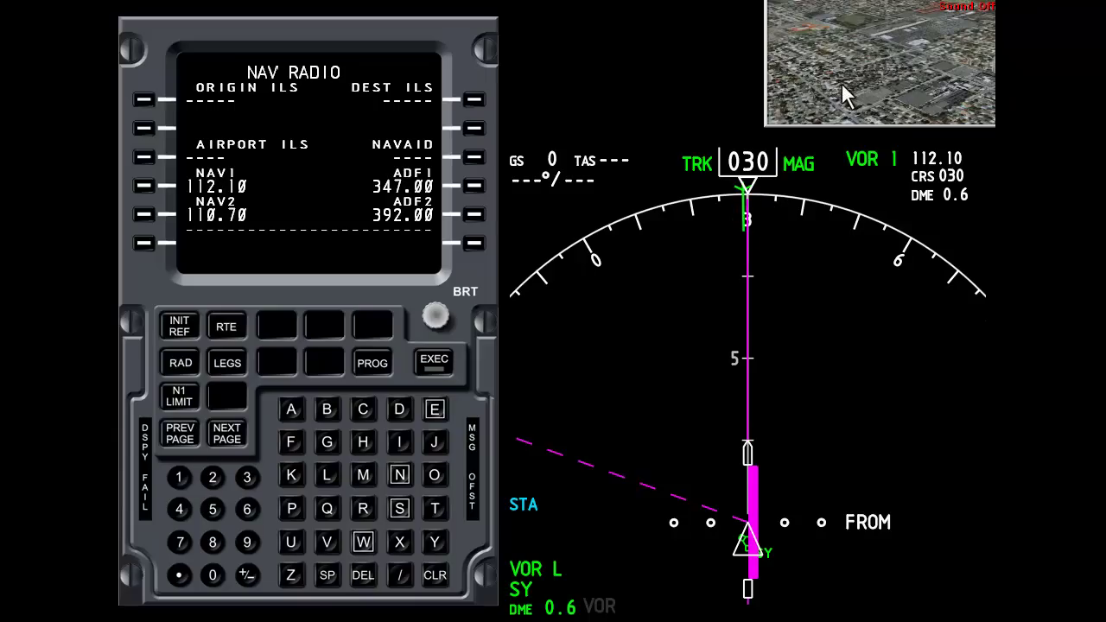
pyautogui.press('y')
pyautogui.press('Down')
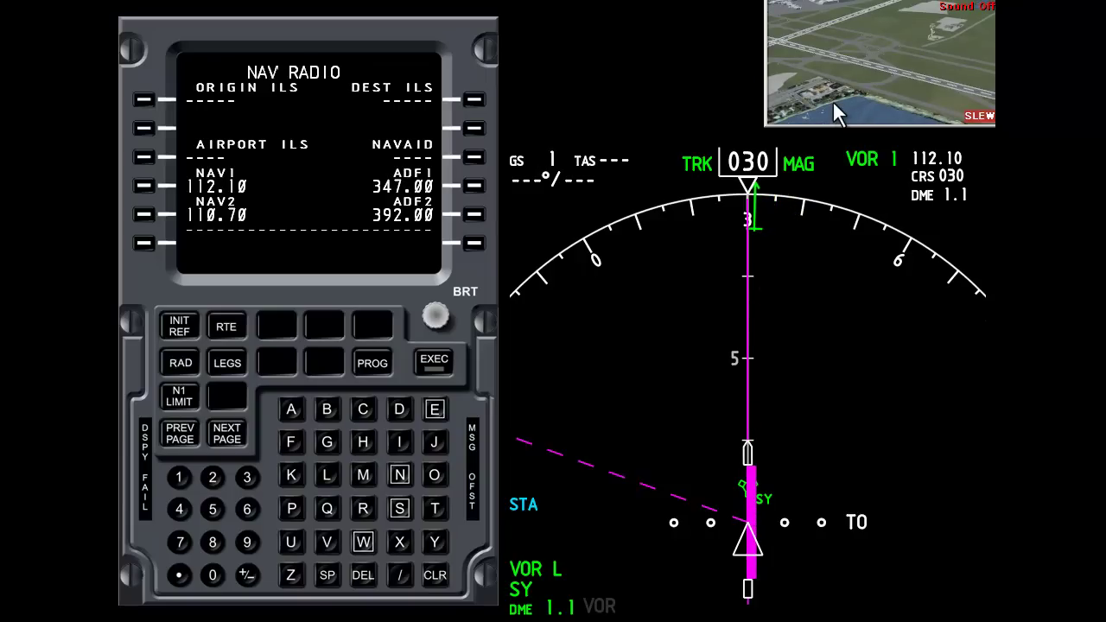
# Align the aircraft heading and selected course on 090, and slew the aircraft south of the course line past full-scale deviation
pyautogui.press('KP_3')
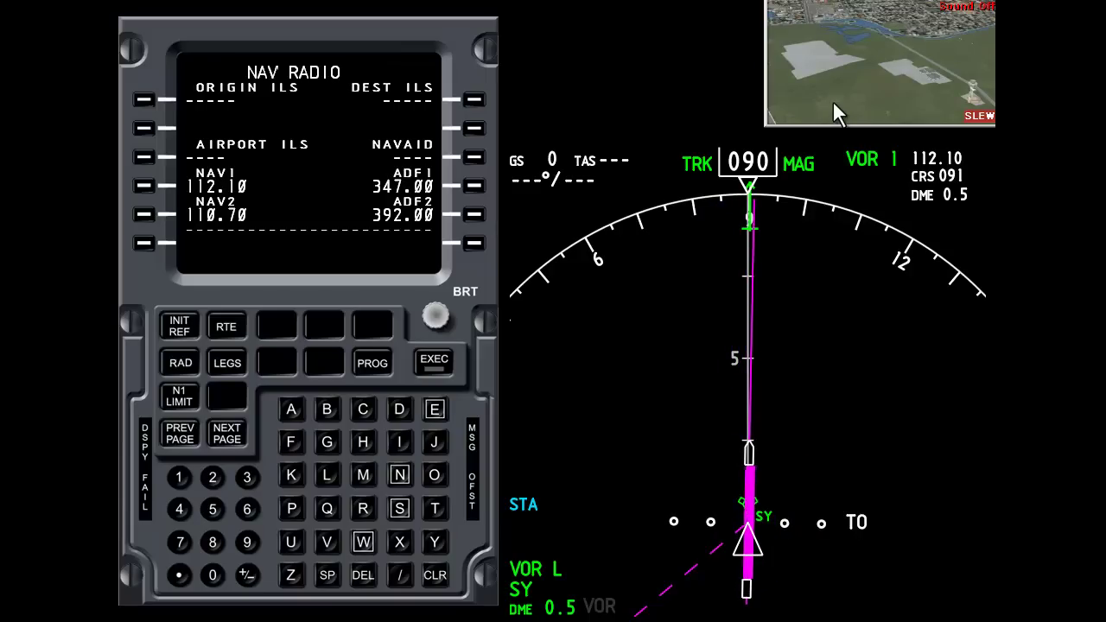
pyautogui.press('y')
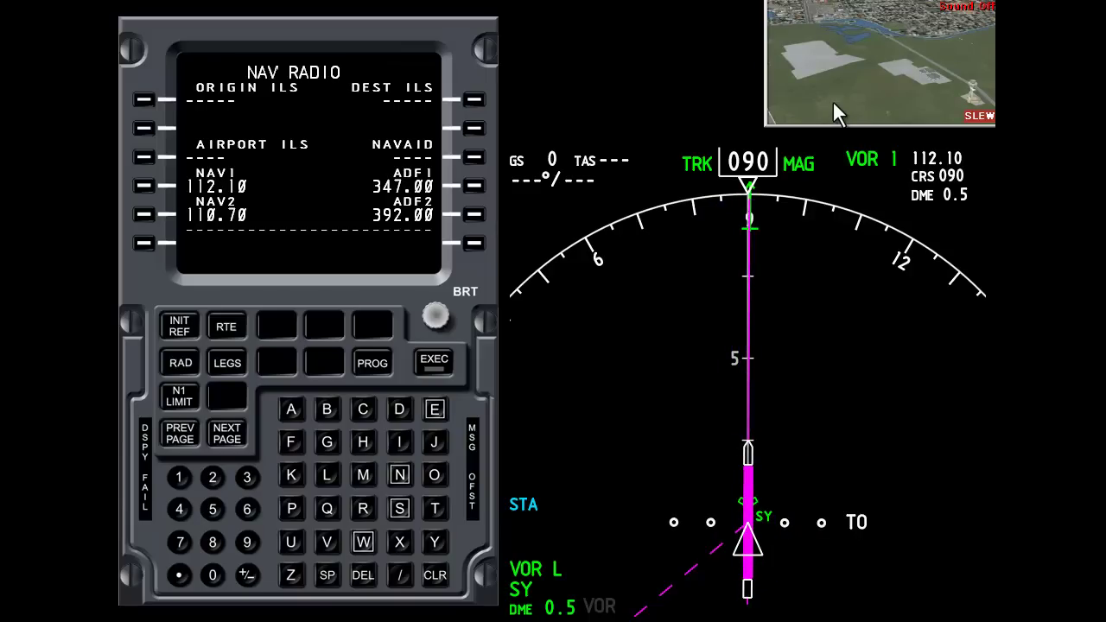
pyautogui.press('KP_6')
pyautogui.press('KP_5')
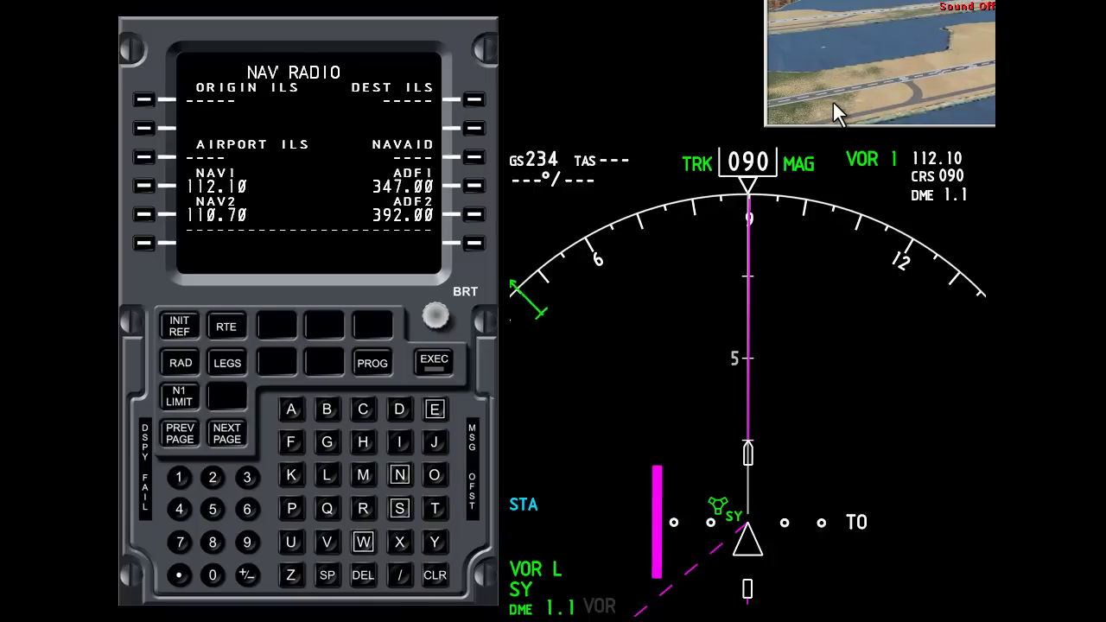
pyautogui.press('KP_5')
pyautogui.press('y')
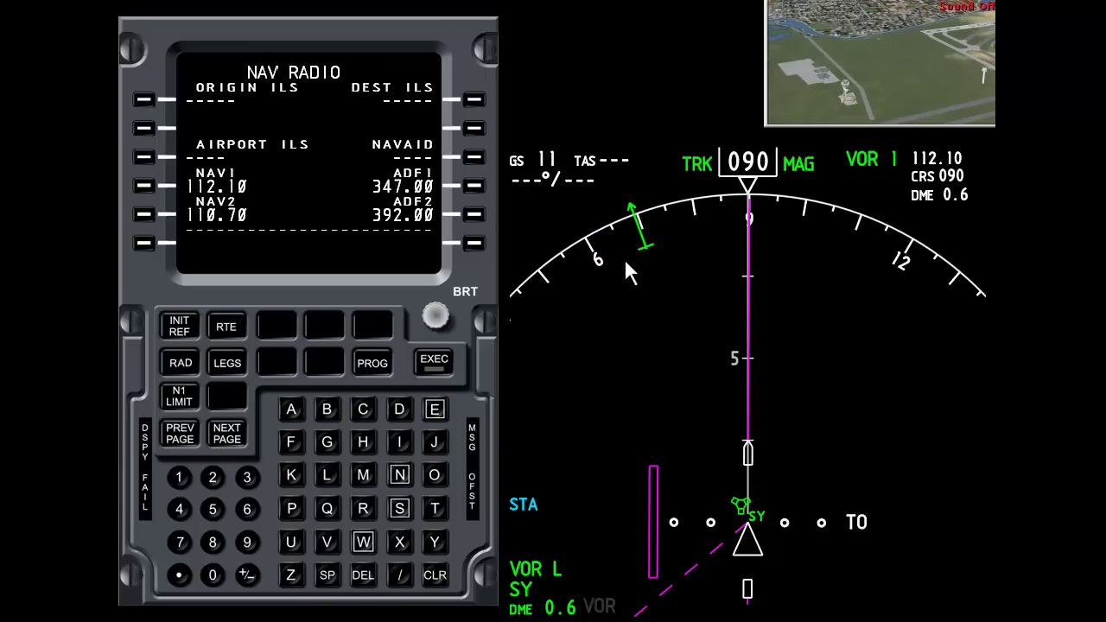
# Reduce the selected course to 068 so that it lines up with the VOR L bearing pointer
pyautogui.press('-')
pyautogui.press('-')
pyautogui.press('-')
pyautogui.press('-')
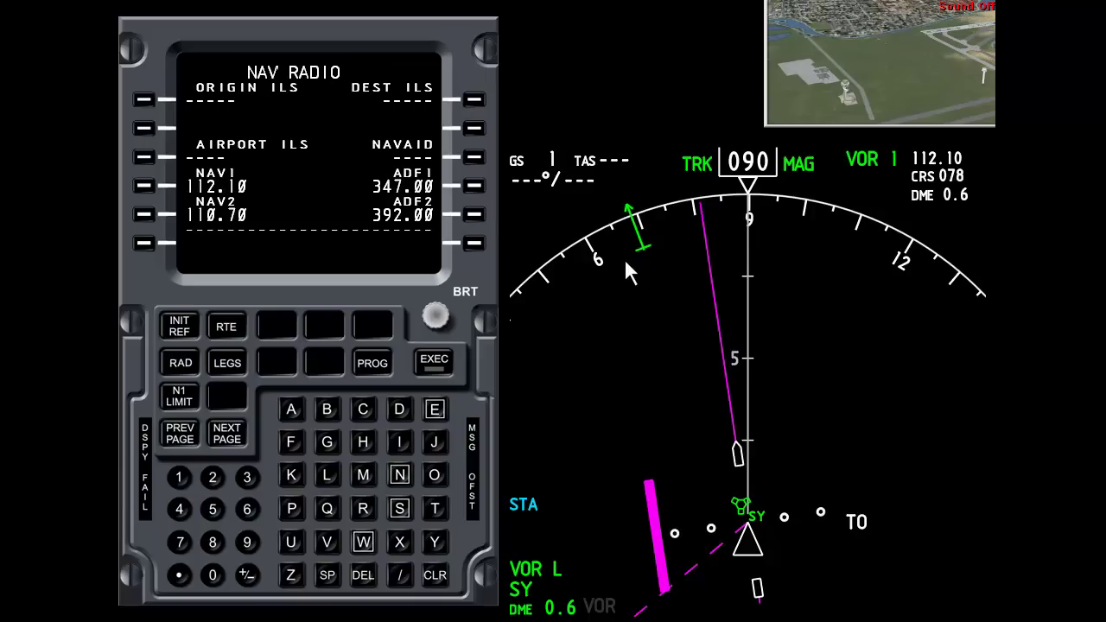
pyautogui.press('-')
pyautogui.press('-')
pyautogui.press('-')
pyautogui.press('-')
pyautogui.press('-')
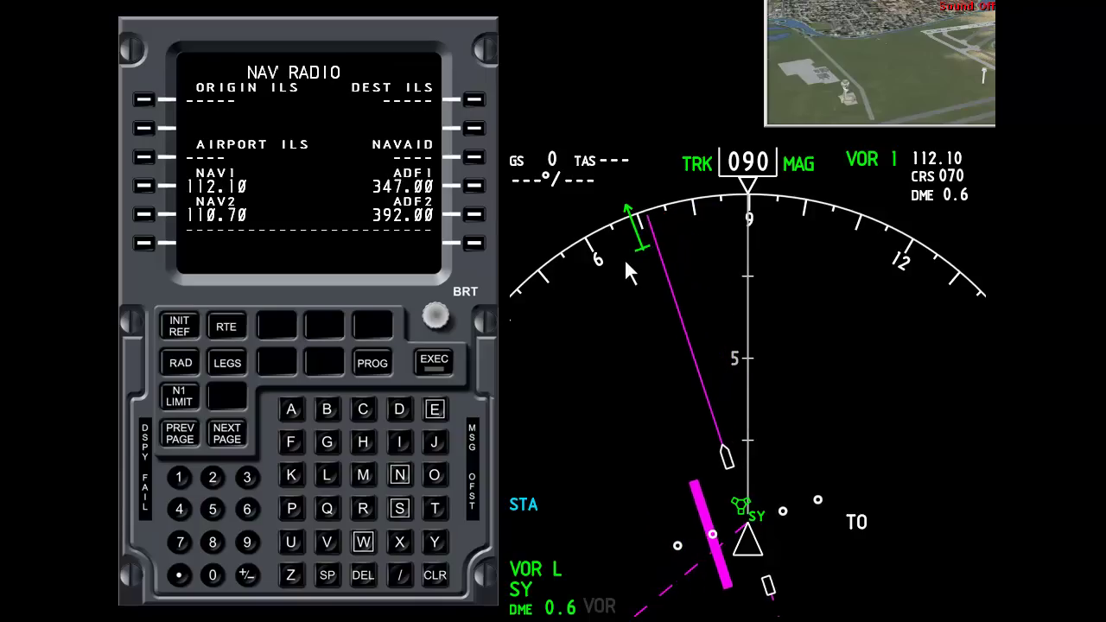
pyautogui.press('-')
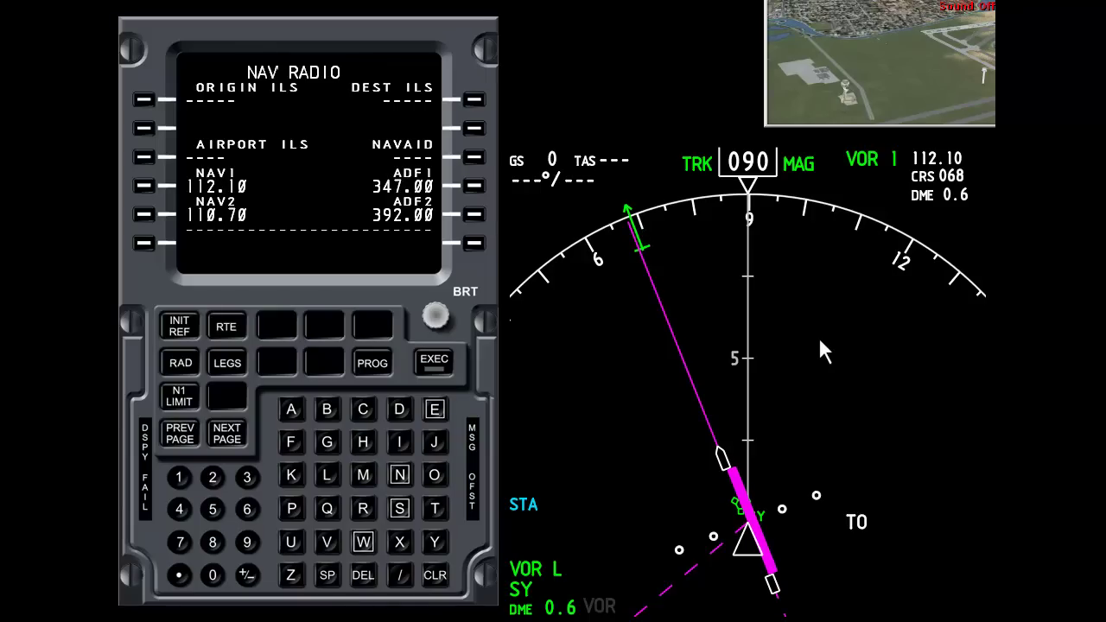
# Increase the selected course through the southerly radials and set it to 270, opposite the aircraft's heading
pyautogui.press('+')
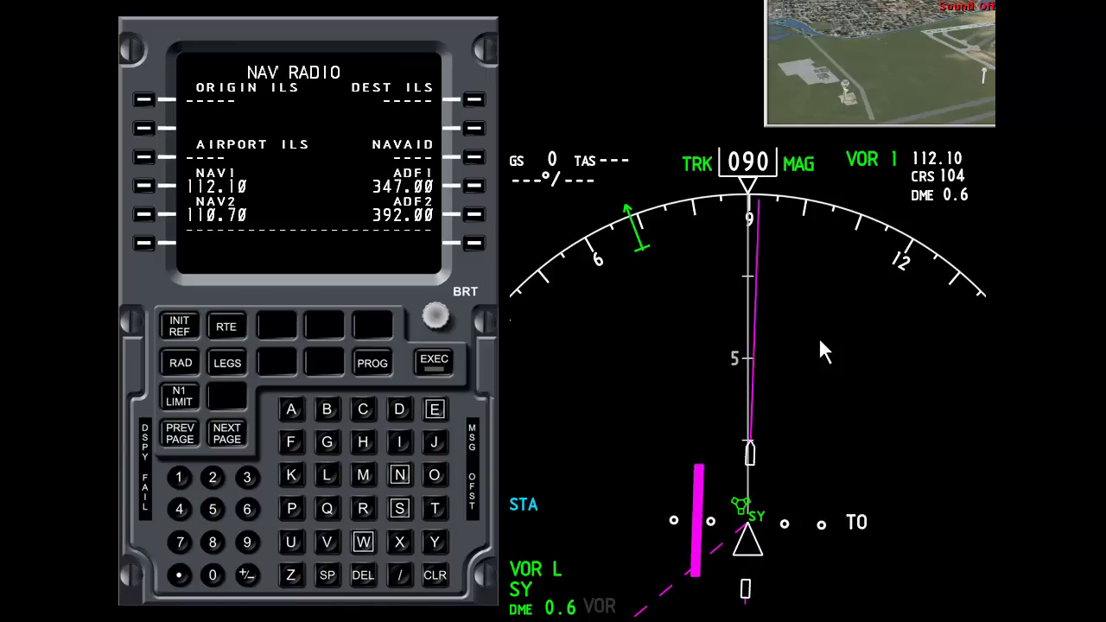
pyautogui.press('+')
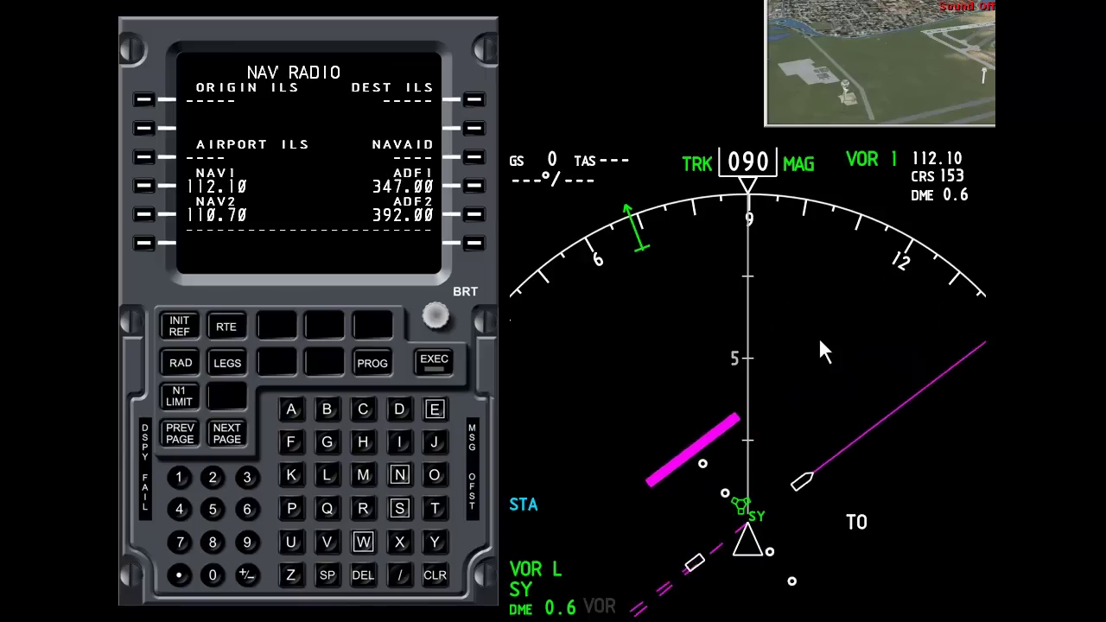
pyautogui.press('+')
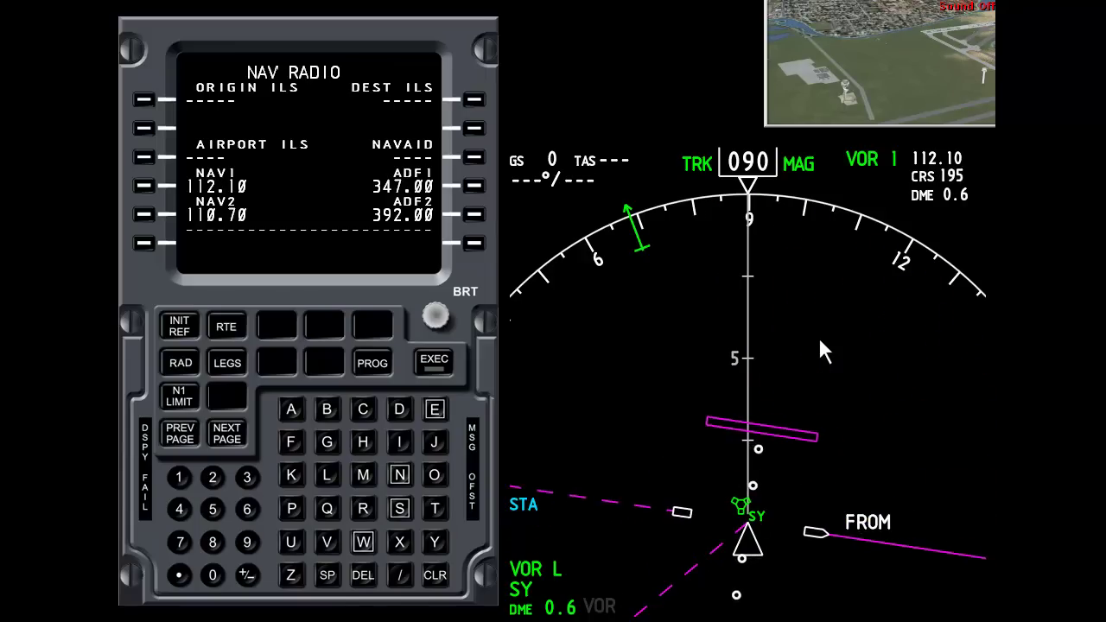
pyautogui.press('+')
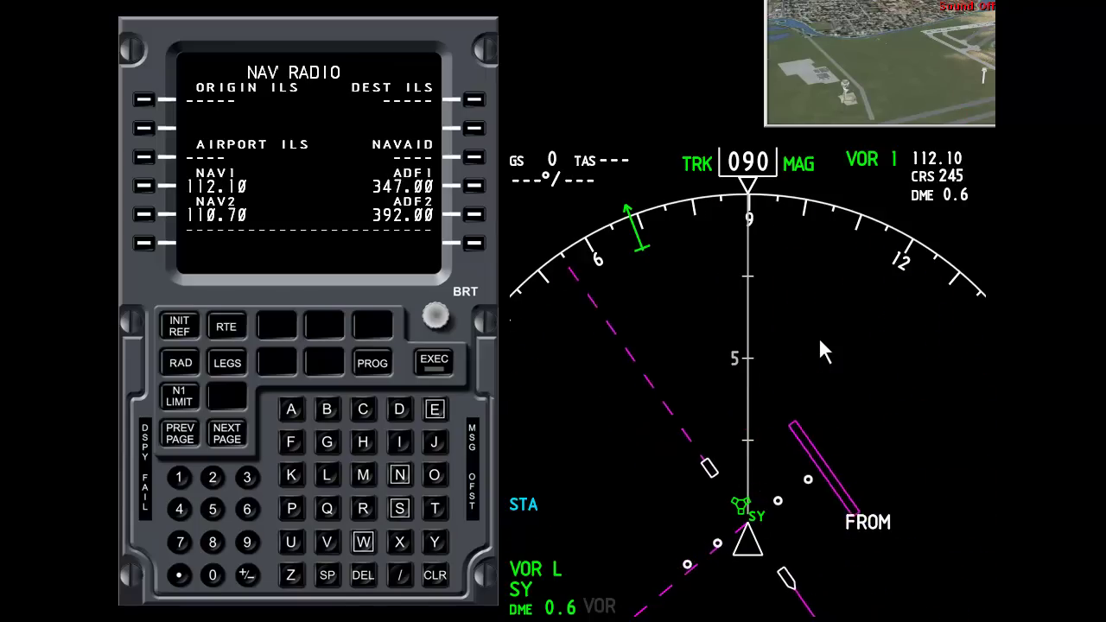
pyautogui.press('+')
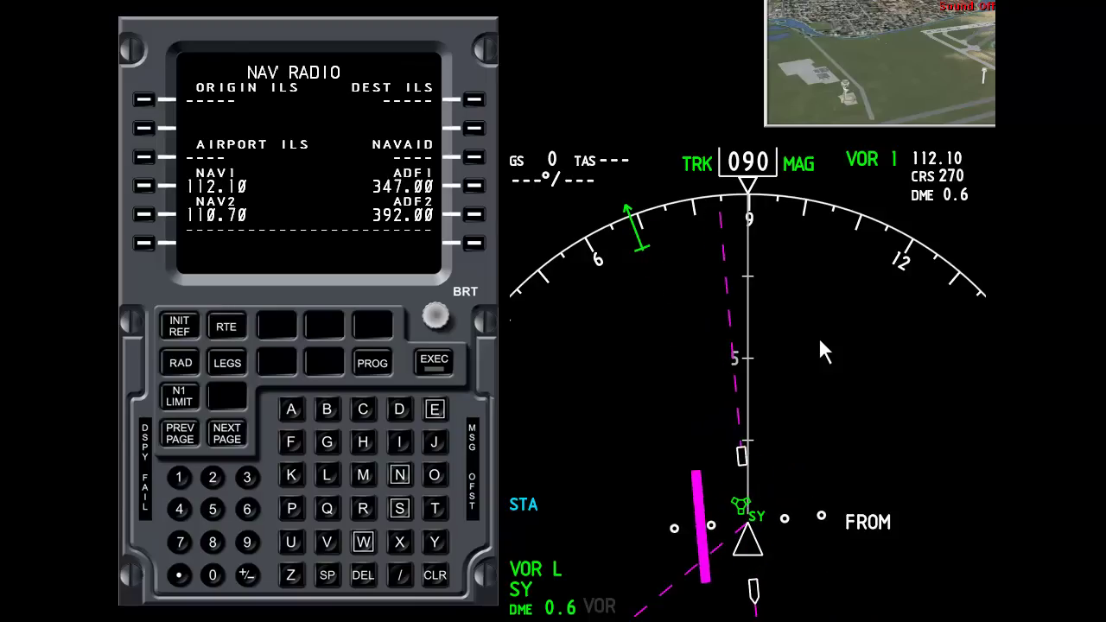
pyautogui.press('-')
pyautogui.press('-')
pyautogui.press('-')
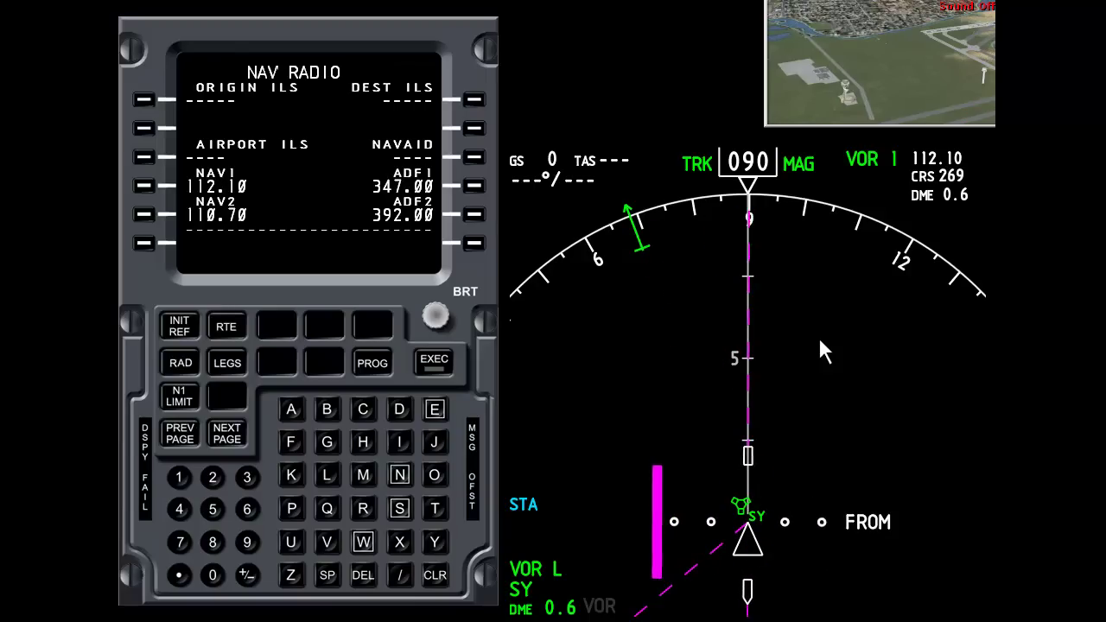
pyautogui.press('+')
# Rotate the aircraft to heading 270 to match the selected course, and slew it forward to about 1.4 NM from SY
pyautogui.press('y')
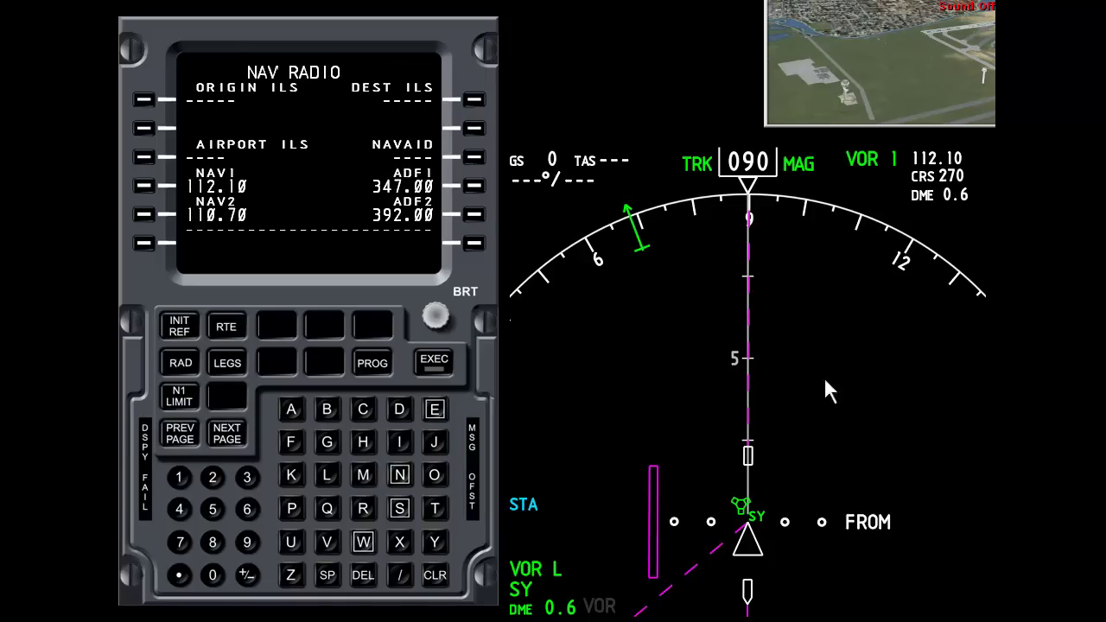
pyautogui.hotkey('alt', 'Tab')
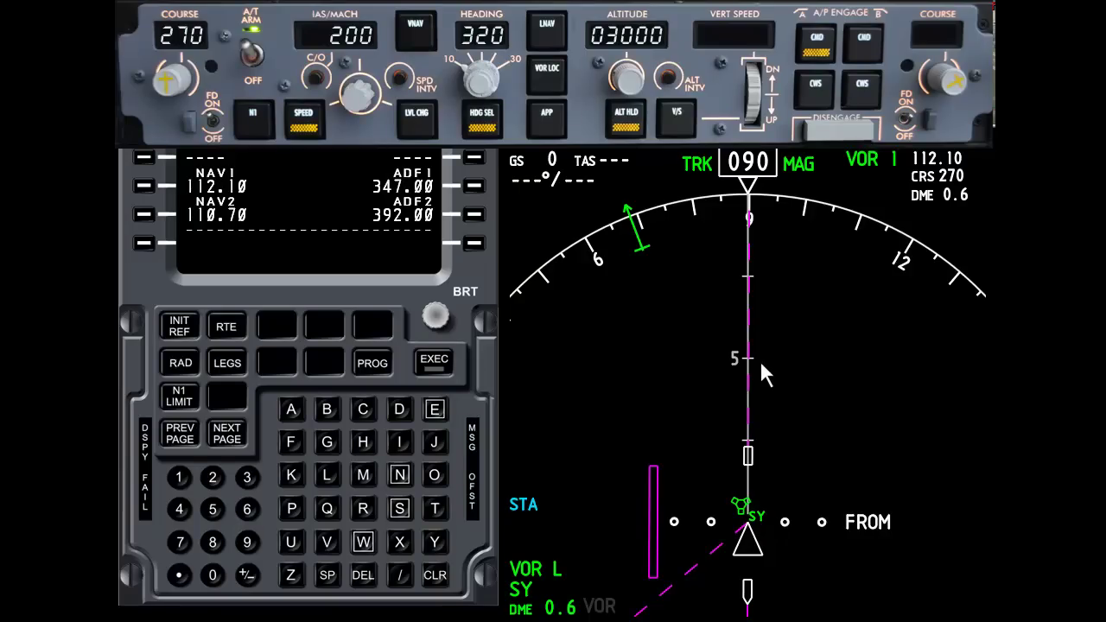
pyautogui.hotkey('shift', '2')
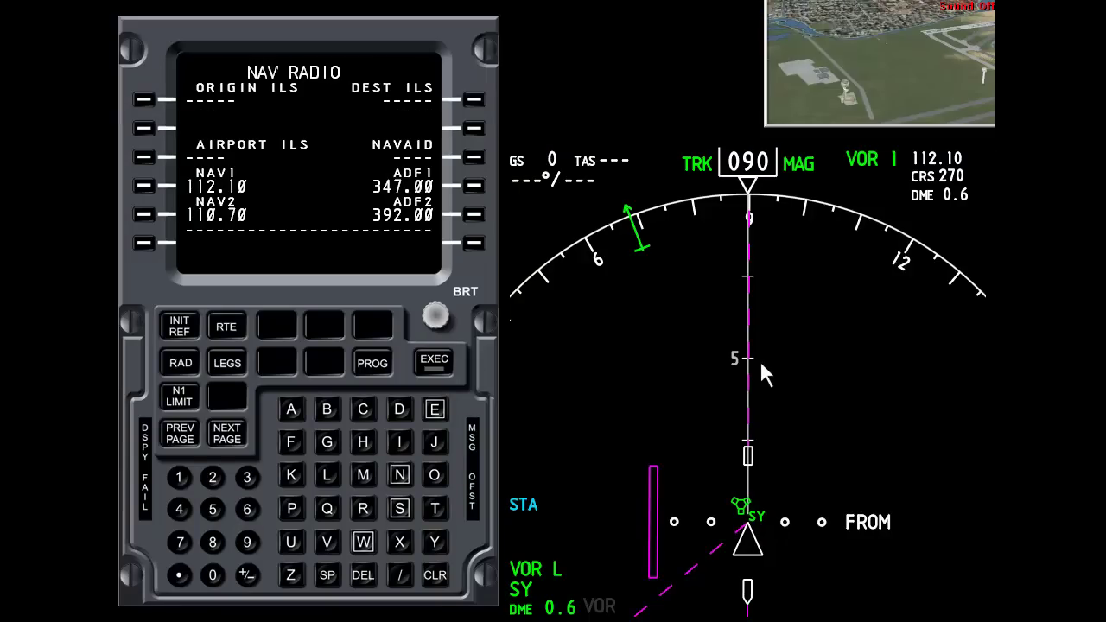
pyautogui.press('KP_3')
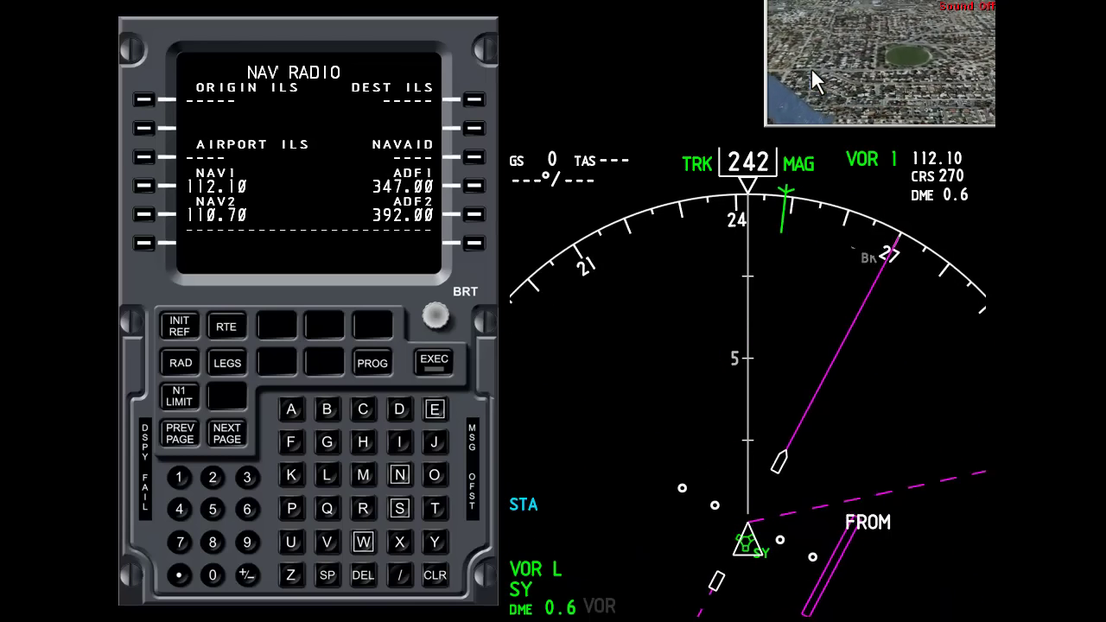
pyautogui.press('KP_5')
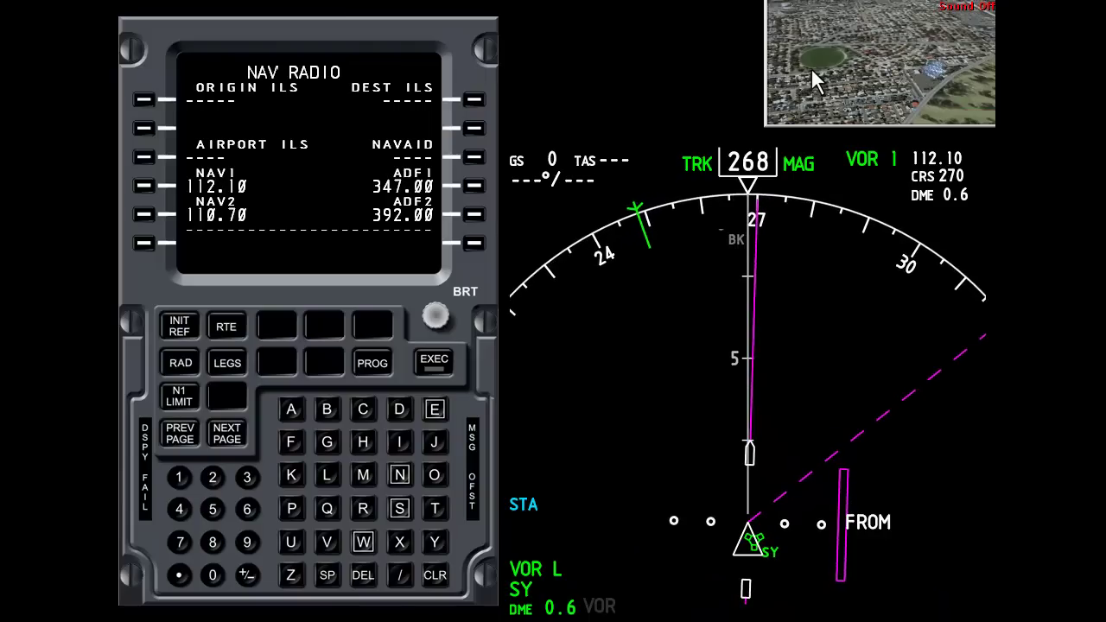
pyautogui.press('KP_1')
pyautogui.press('KP_5')
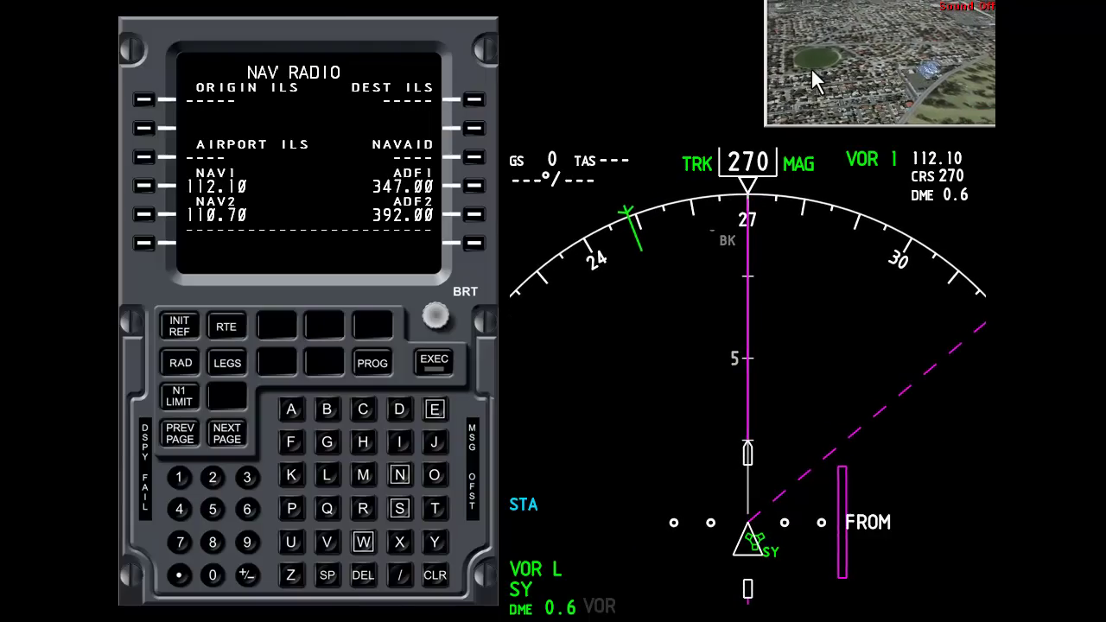
pyautogui.press('KP_8')
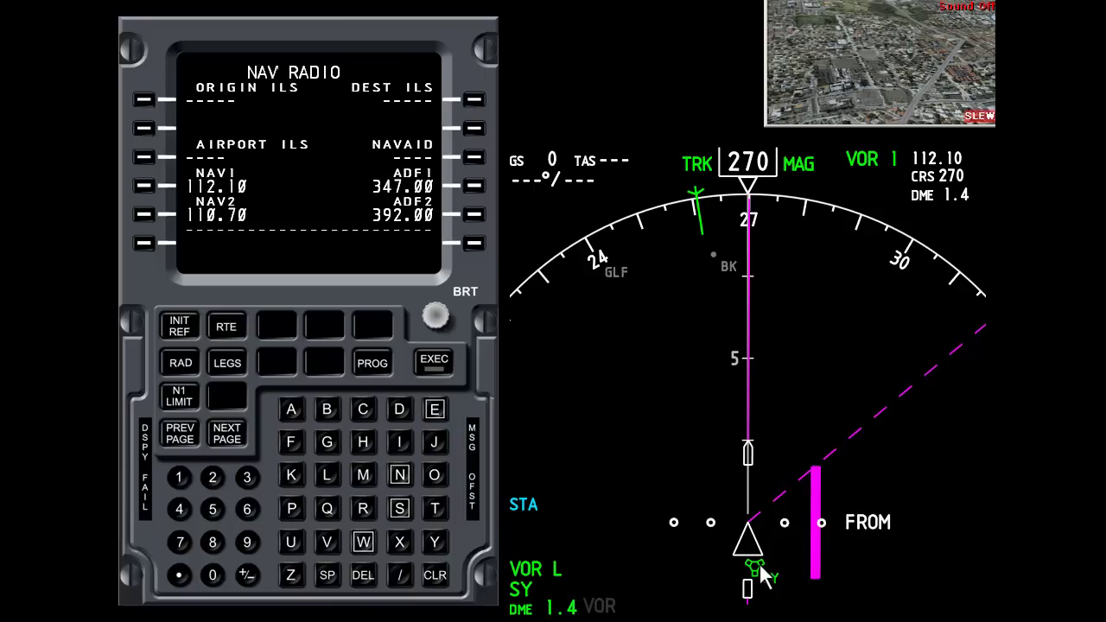
# Cycle the outside view through to the cockpit view again and reset the slewed aircraft to a level attitude
pyautogui.press('s')
pyautogui.press('s')
pyautogui.press('s')
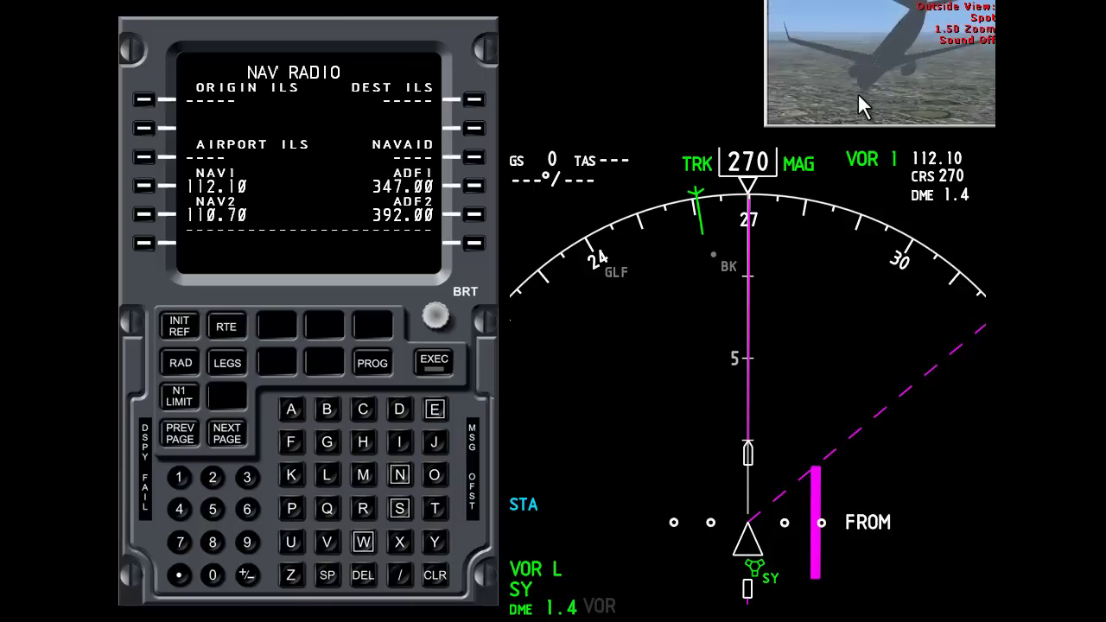
pyautogui.press('s')
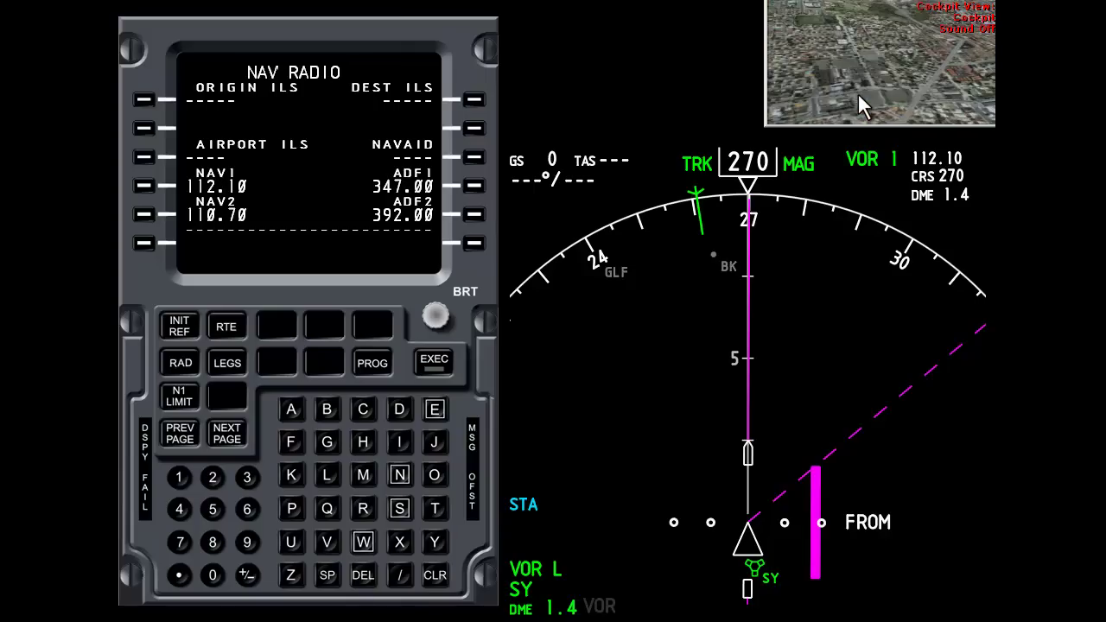
pyautogui.hotkey('ctrl', 'space')
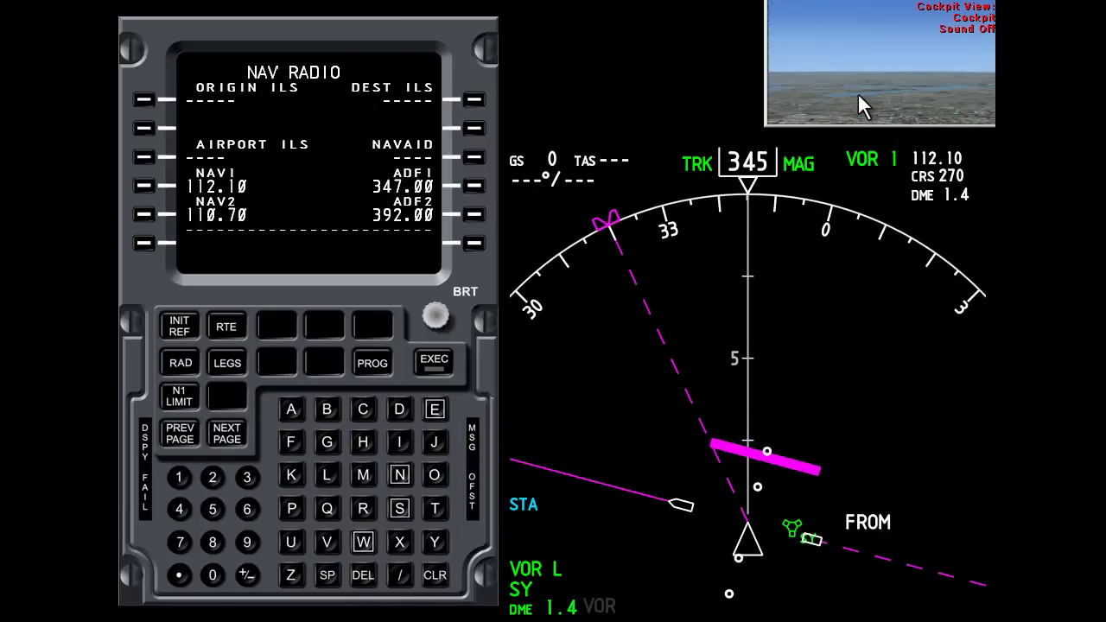
# Leave slew mode to resume flight, and set the selected course to 320 to match the selected heading
pyautogui.press('y')
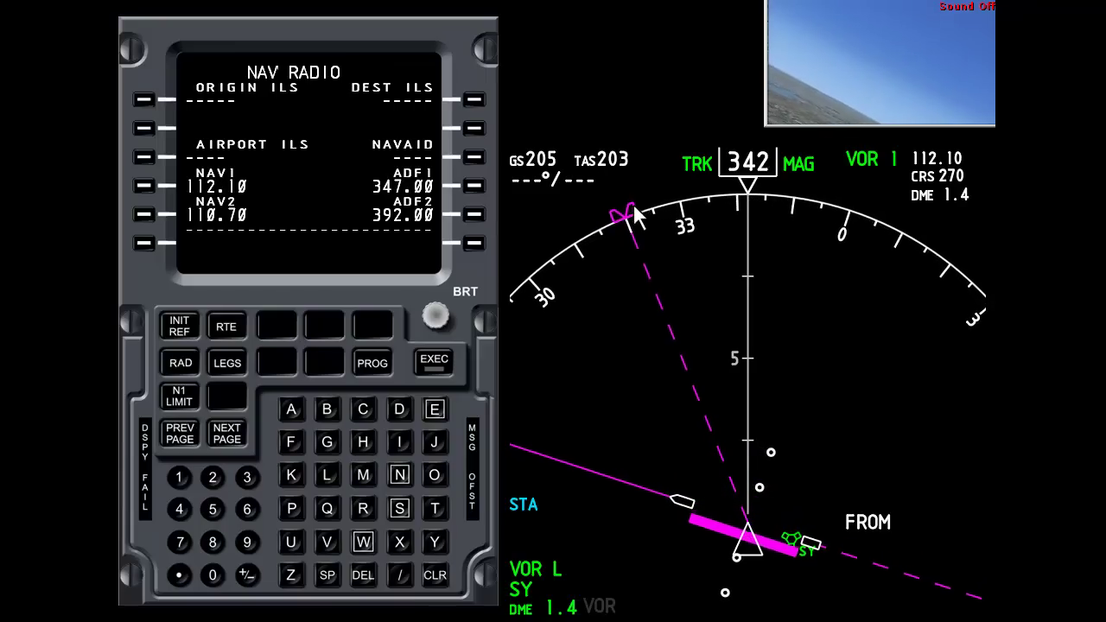
pyautogui.hotkey('shift', '2')
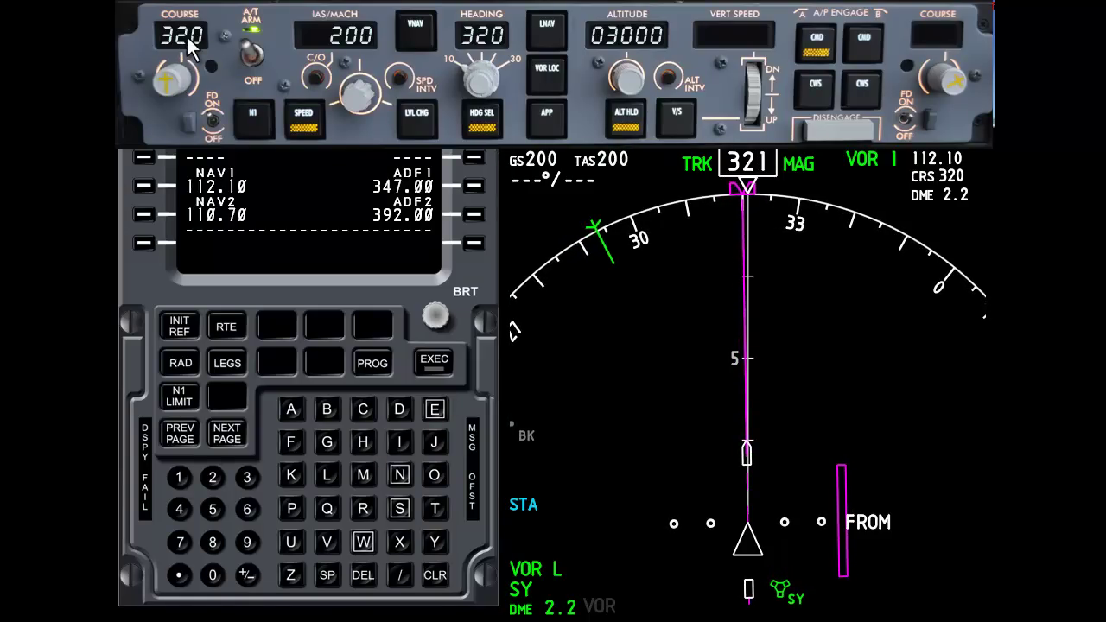
pyautogui.hotkey('shift', '3')
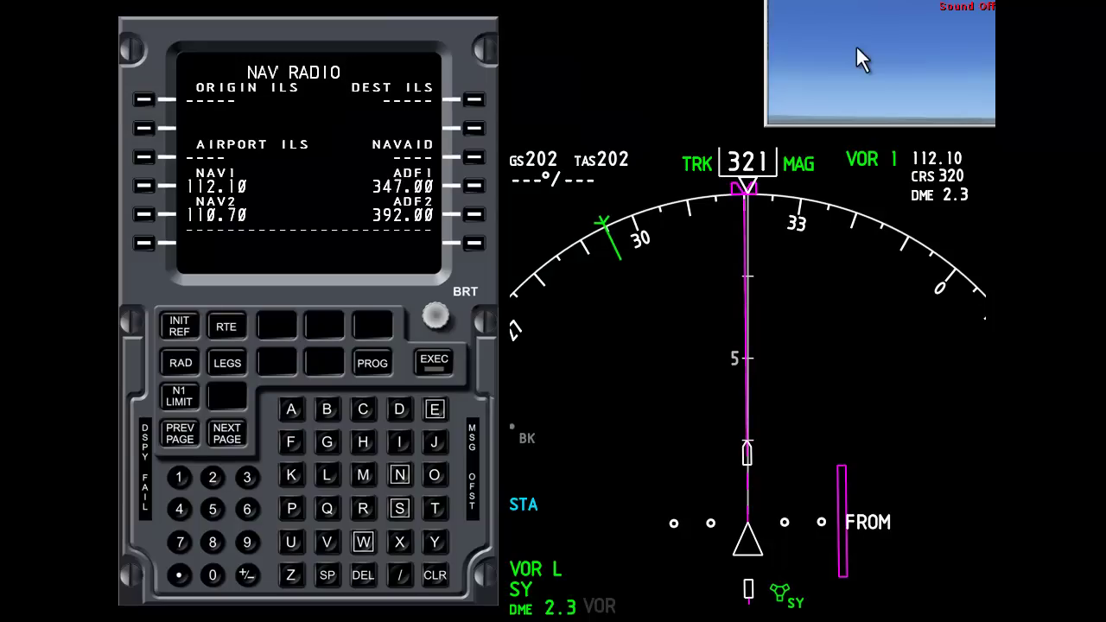
# Show the aircraft in the external view and set the selected course to 300 with the aircraft held in slew mode
pyautogui.press('s')
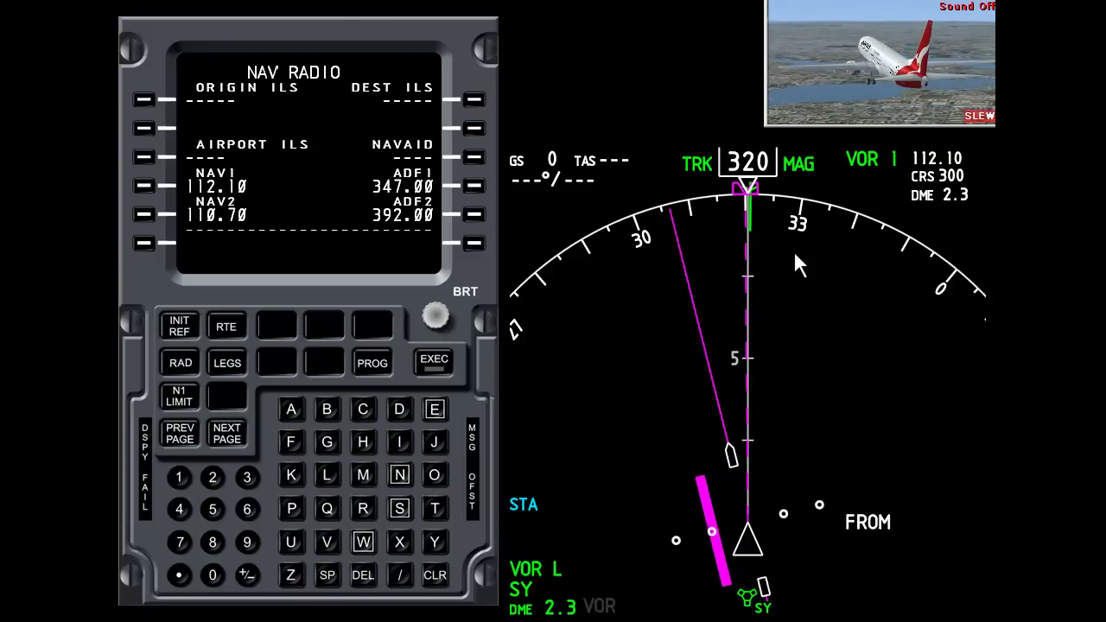
pyautogui.press('=')
pyautogui.press('=')
pyautogui.press('=')
pyautogui.press('=')
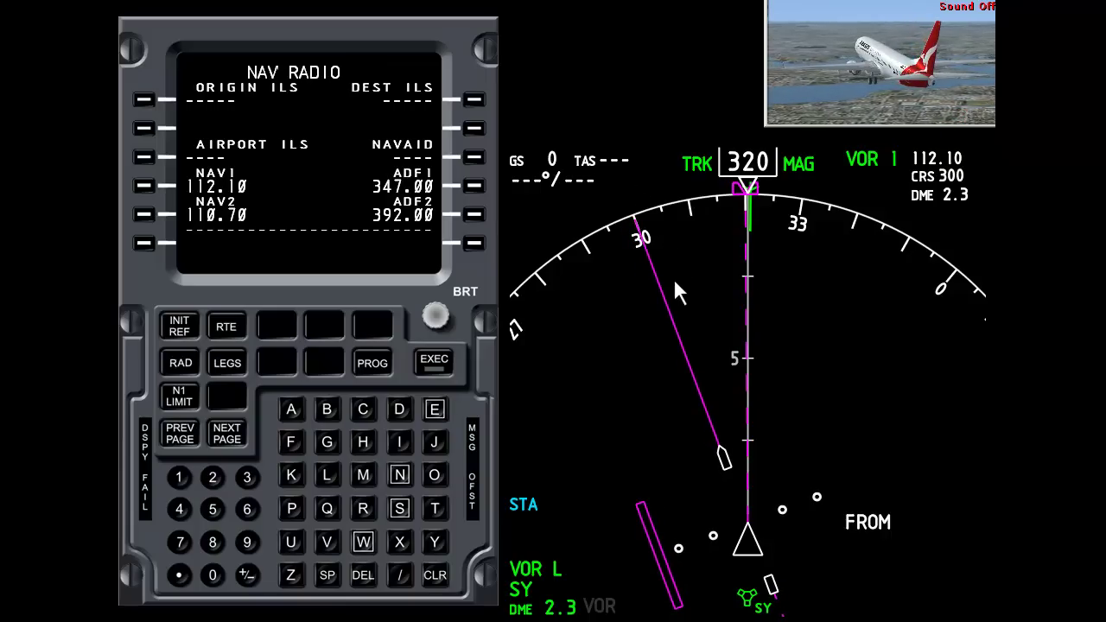
# Swing the heading bug clockwise from the aircraft's nose and set the selected heading to 359
pyautogui.press('y')
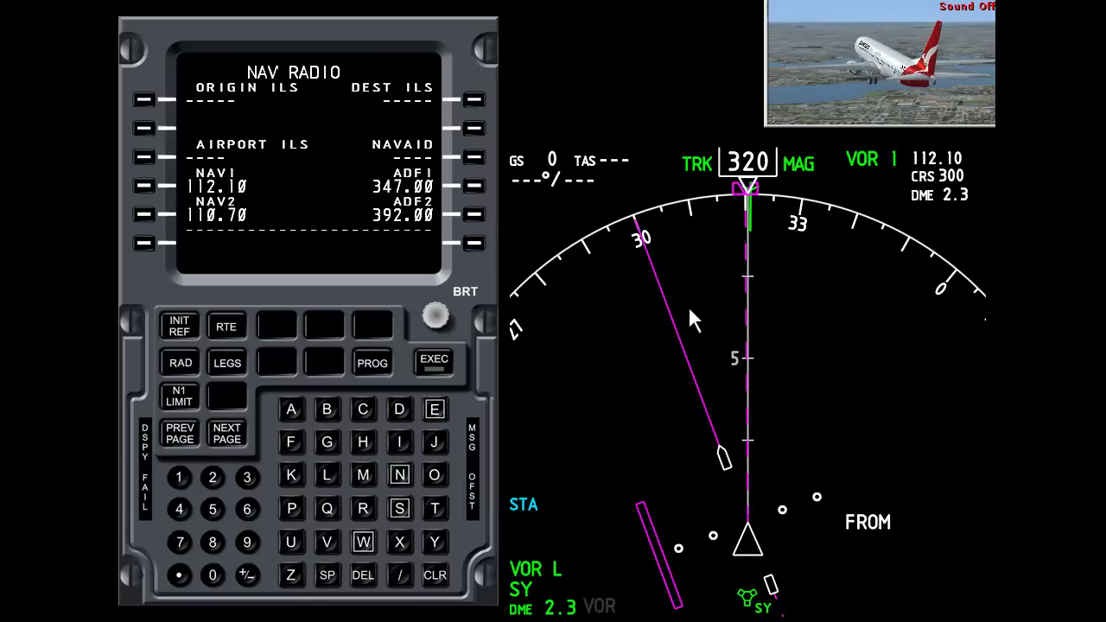
pyautogui.press('=')
pyautogui.press('=')
pyautogui.press('=')
pyautogui.press('=')
pyautogui.press('=')
pyautogui.press('=')
pyautogui.press('=')
pyautogui.press('=')
pyautogui.press('=')
pyautogui.press('=')
pyautogui.press('=')
pyautogui.press('=')
pyautogui.press('=')
pyautogui.press('=')
pyautogui.press('=')
pyautogui.press('=')
pyautogui.press('=')
pyautogui.press('=')
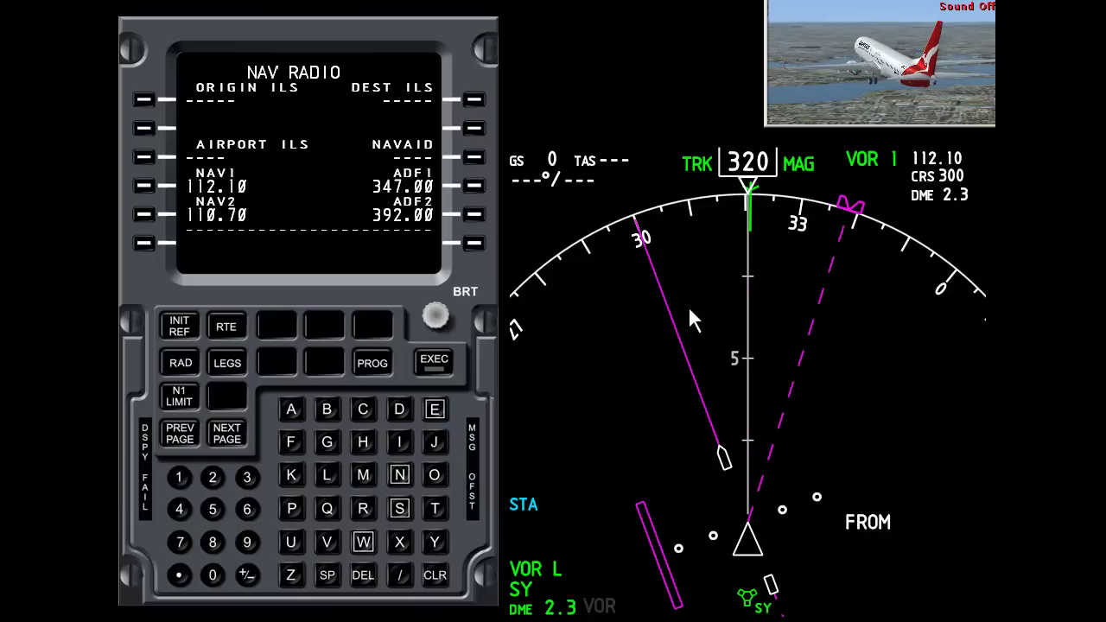
pyautogui.press('=')
pyautogui.press('=')
pyautogui.press('=')
pyautogui.press('=')
pyautogui.press('=')
pyautogui.press('=')
pyautogui.press('=')
pyautogui.press('=')
pyautogui.press('=')
pyautogui.press('=')
pyautogui.press('=')
pyautogui.press('=')
pyautogui.press('=')
pyautogui.press('=')
pyautogui.press('=')
pyautogui.press('=')
pyautogui.press('=')
pyautogui.press('=')
pyautogui.press('=')
pyautogui.press('=')
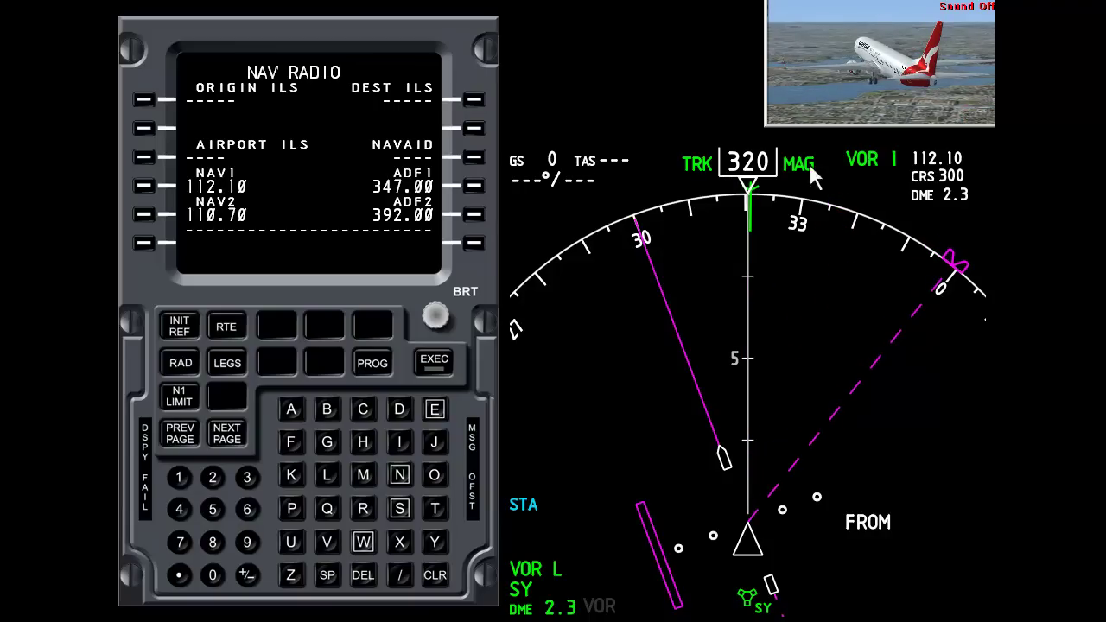
# Check the selected course and heading on the mode control panel, and leave slew mode to resume flight
pyautogui.hotkey('shift', '2')
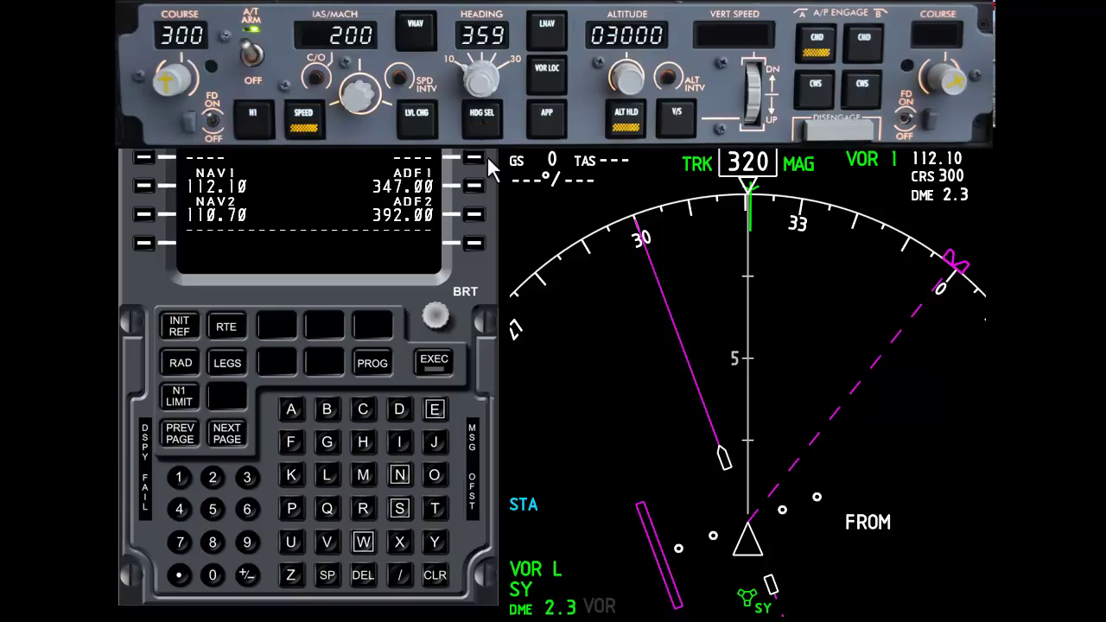
pyautogui.hotkey('shift', '2')
pyautogui.press('y')
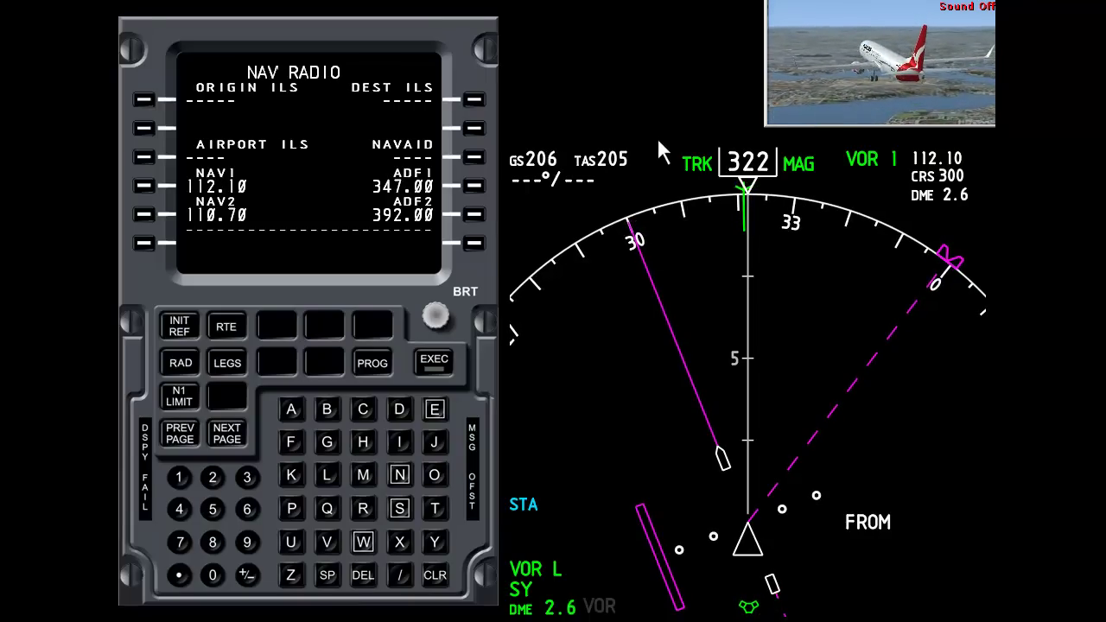
# Activate VOR LOC to intercept the 300 course outbound from SY, and widen the navigation display range until its half-range mark reads 40
pyautogui.hotkey('shift', '2')
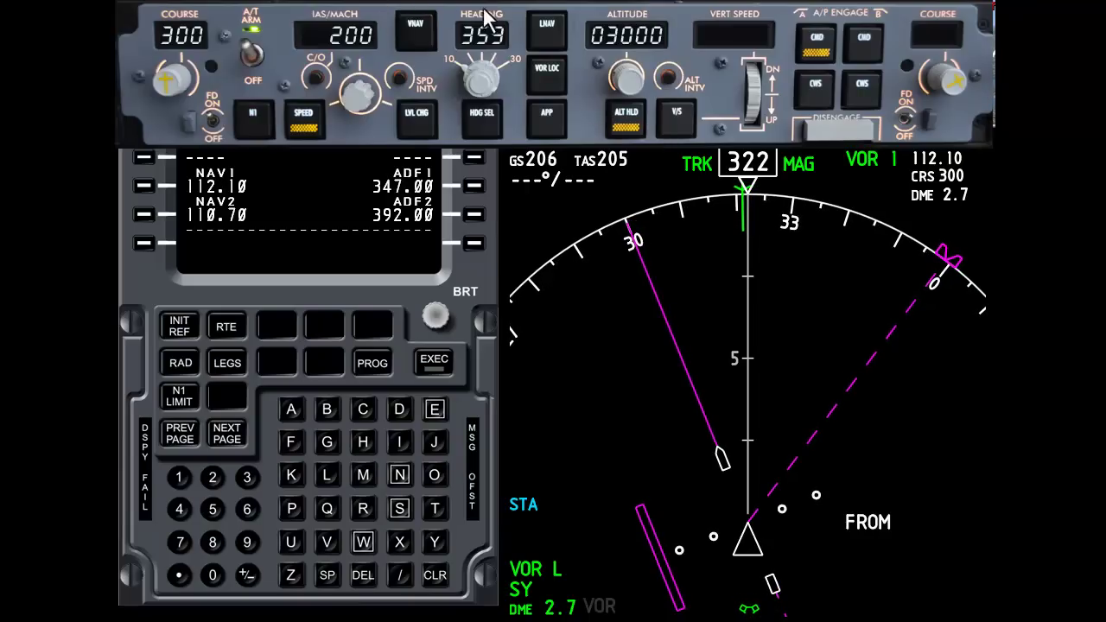
pyautogui.click(548, 80)
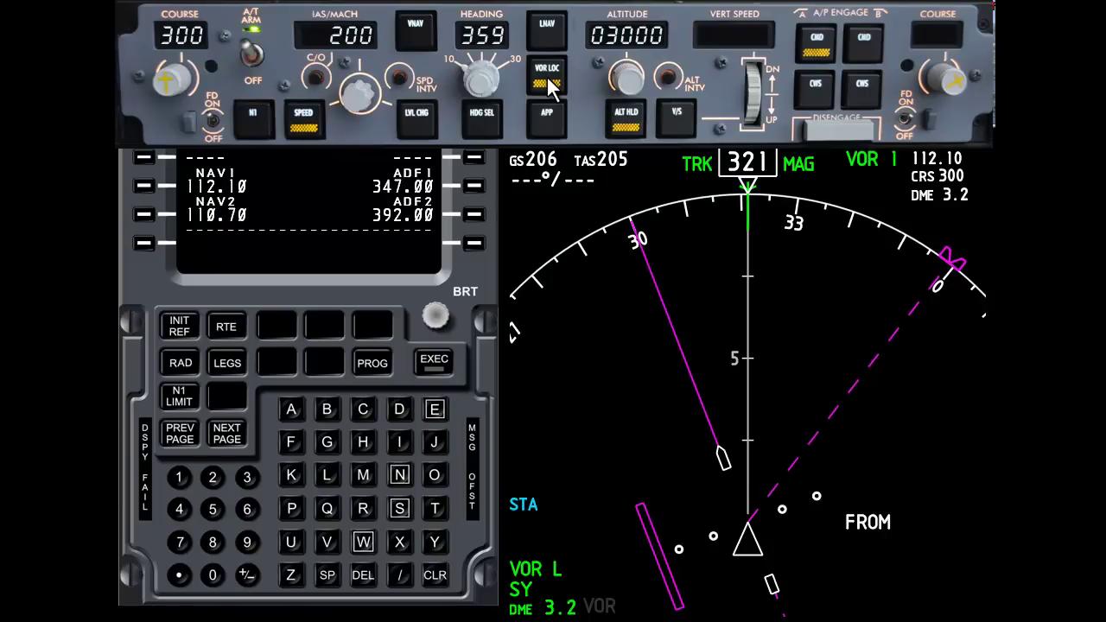
pyautogui.hotkey('shift', '2')
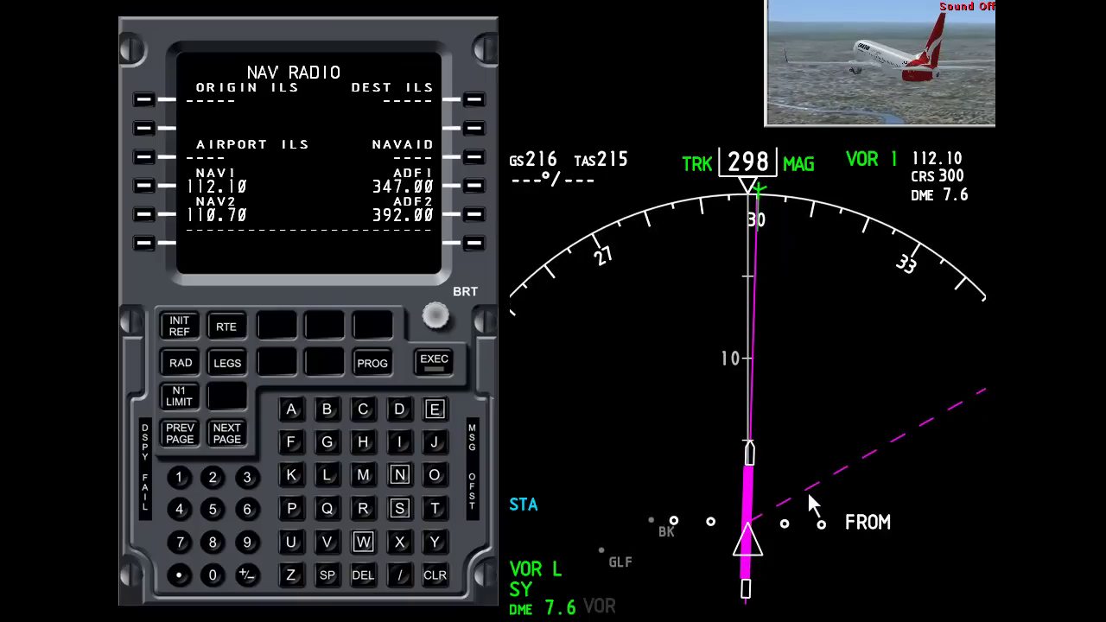
pyautogui.scroll(-2, 807, 490)
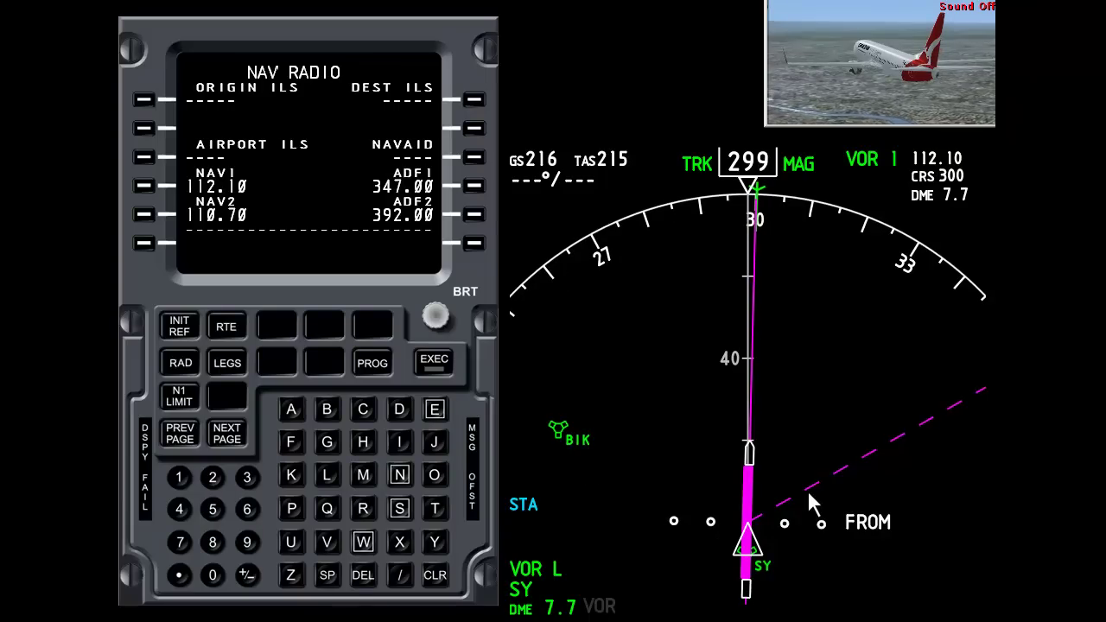